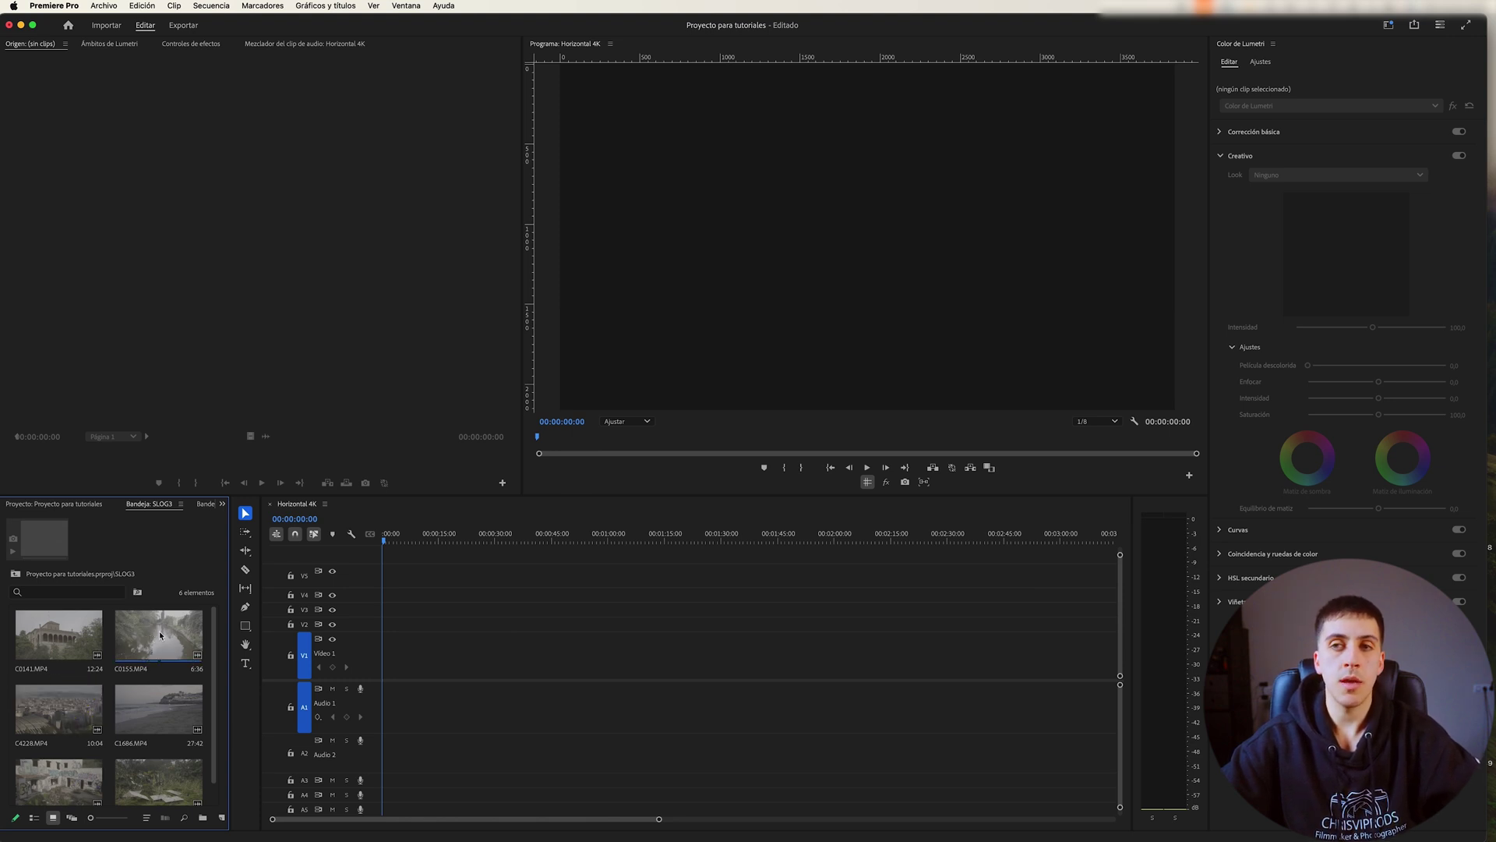
# Preview and scrub C0155 in the Source monitor, then drag it onto the start of the Horizontal 4K sequence.
pyautogui.click(151, 644)
pyautogui.doubleClick(151, 644)
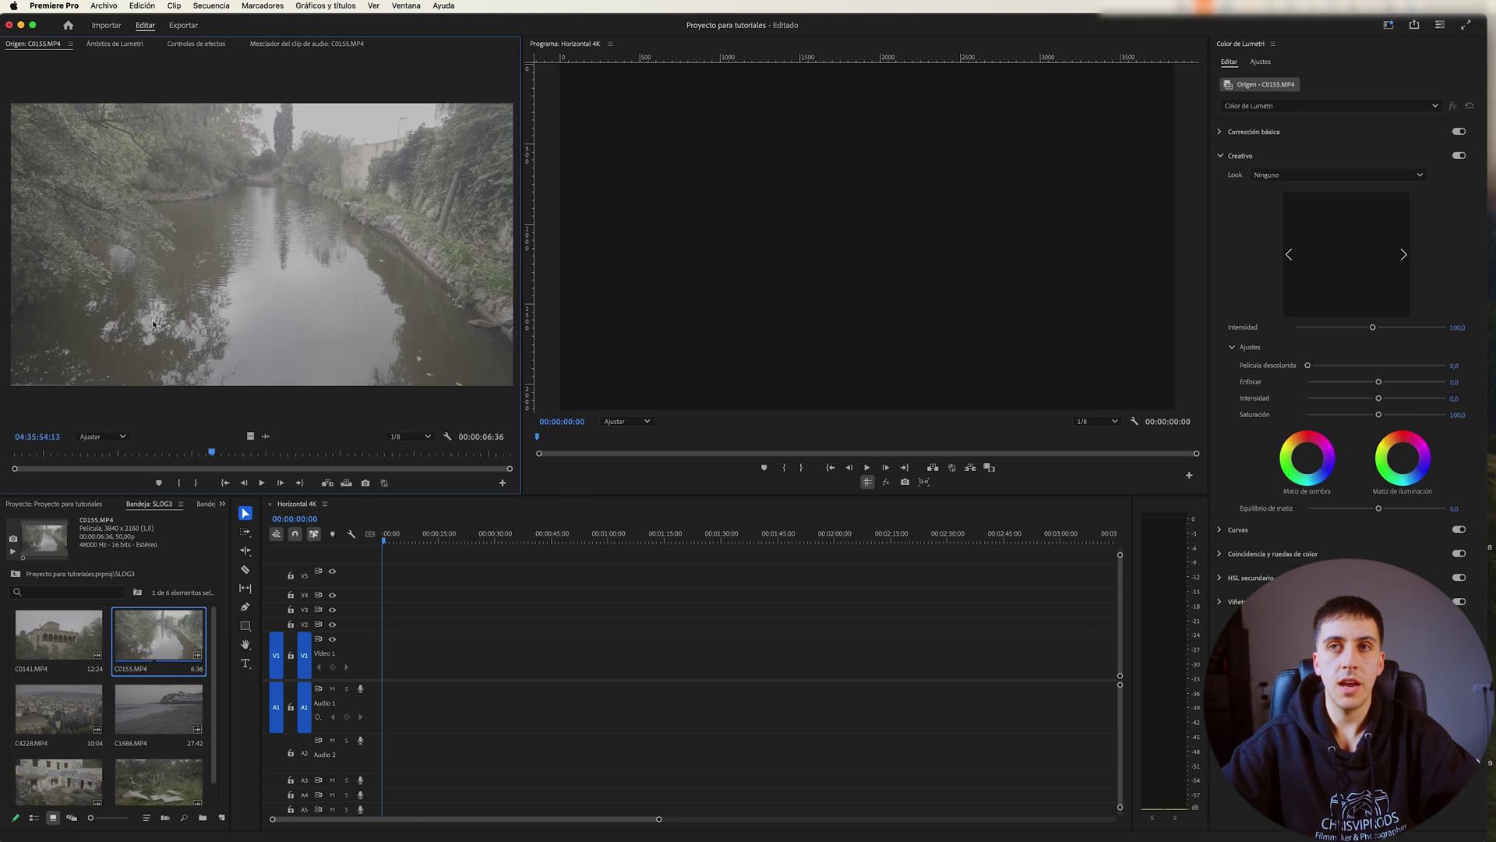
pyautogui.click(191, 452)
pyautogui.moveTo(191, 452); pyautogui.dragTo(249, 452)
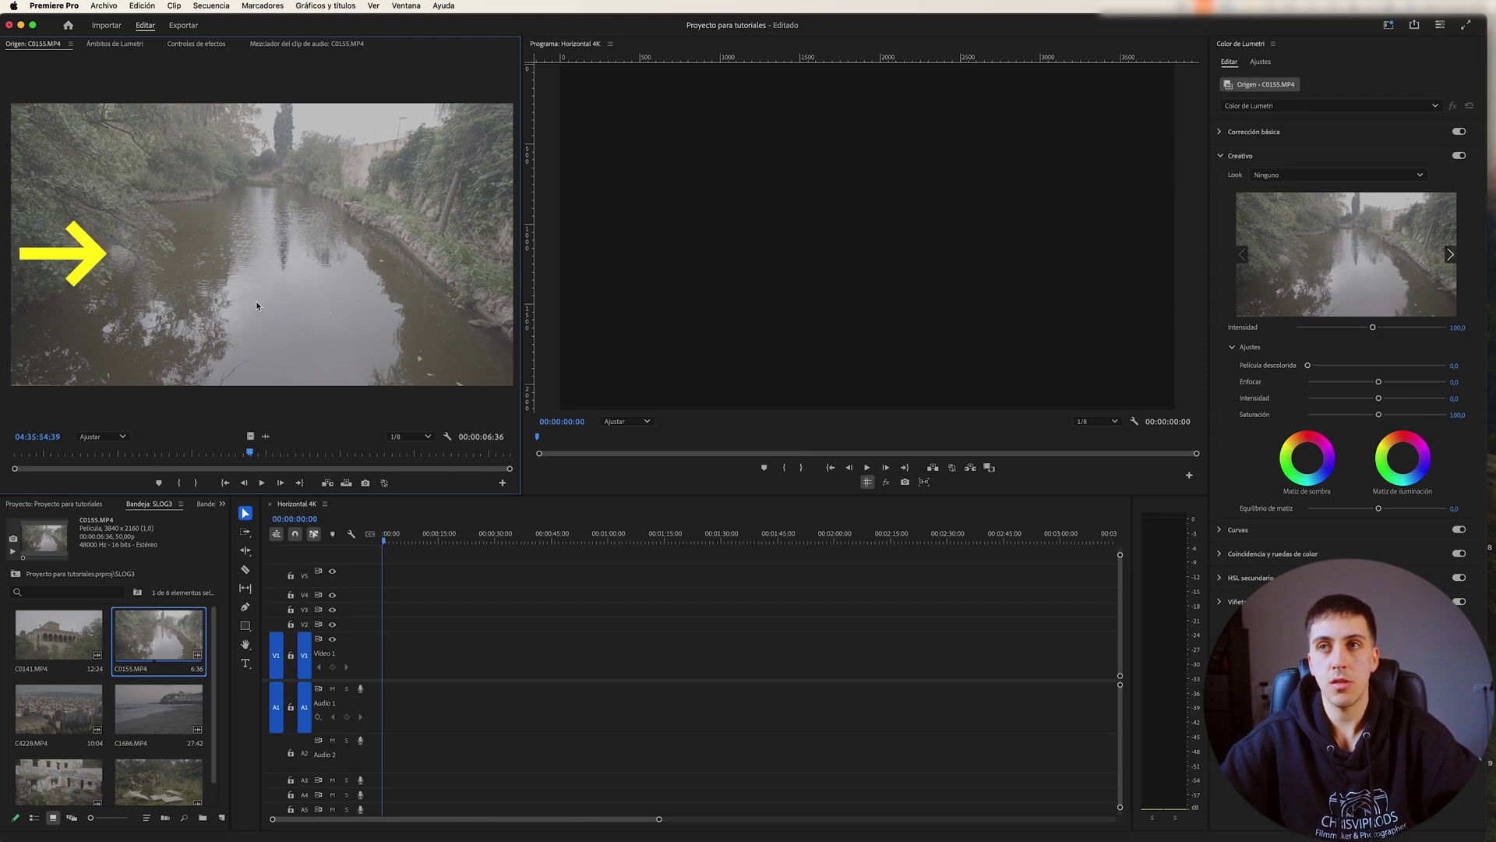
pyautogui.moveTo(255, 300); pyautogui.dragTo(374, 658)
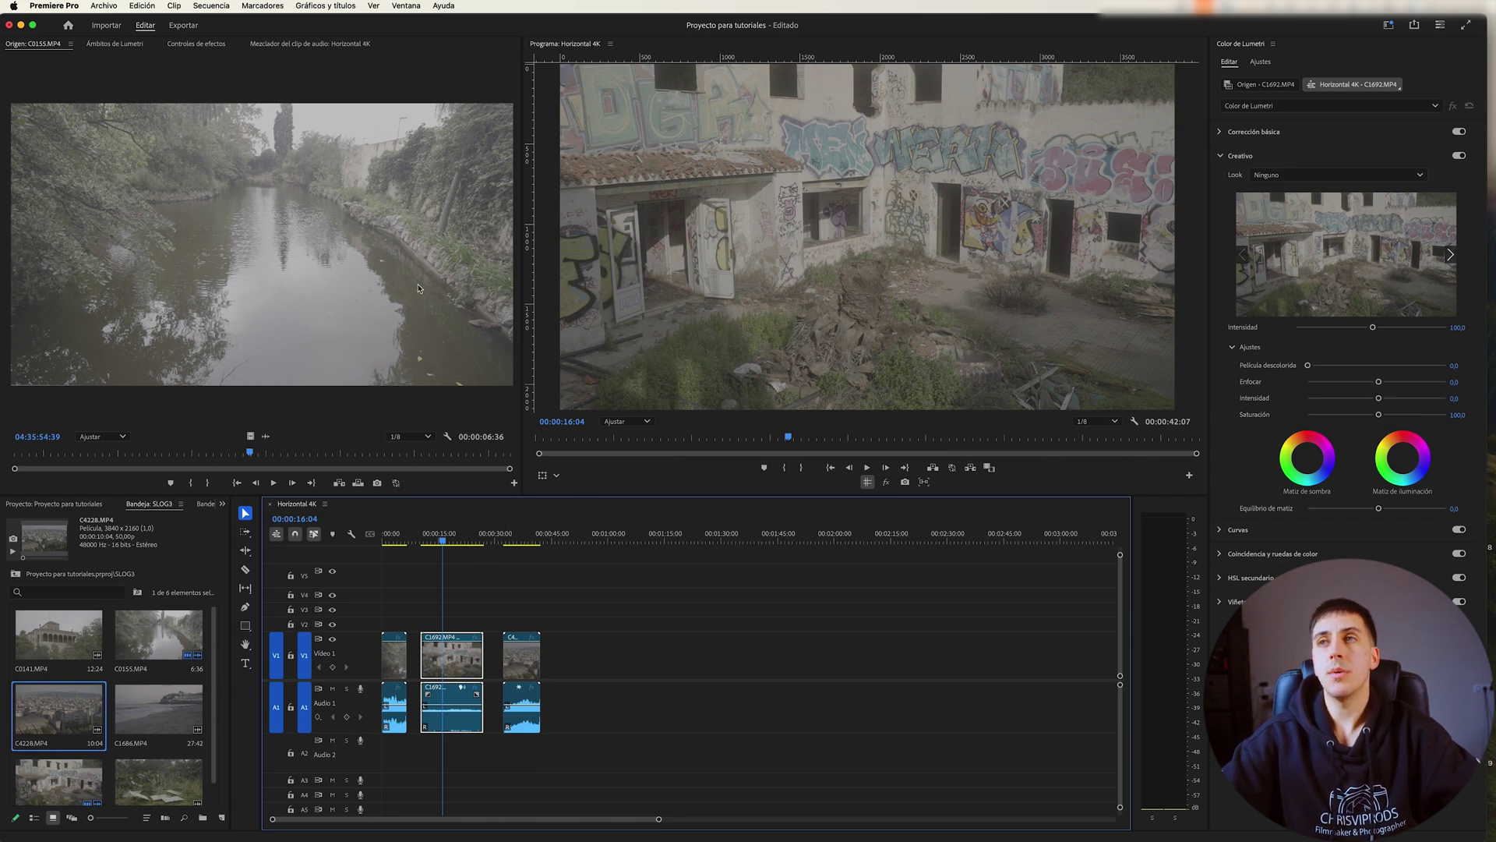
pyautogui.click(54, 6)
pyautogui.click(61, 23)
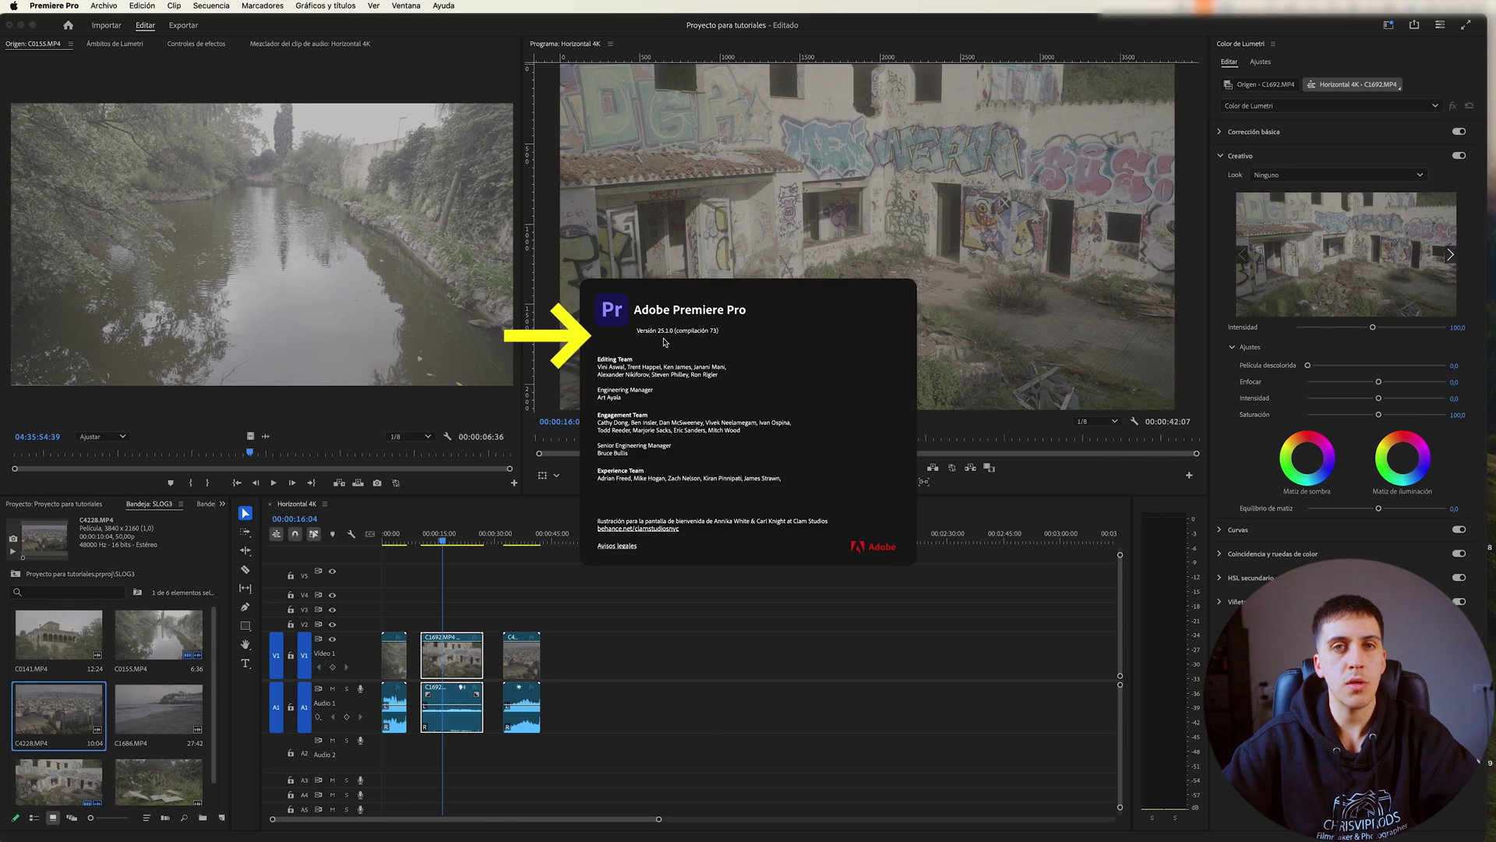
pyautogui.click(592, 374)
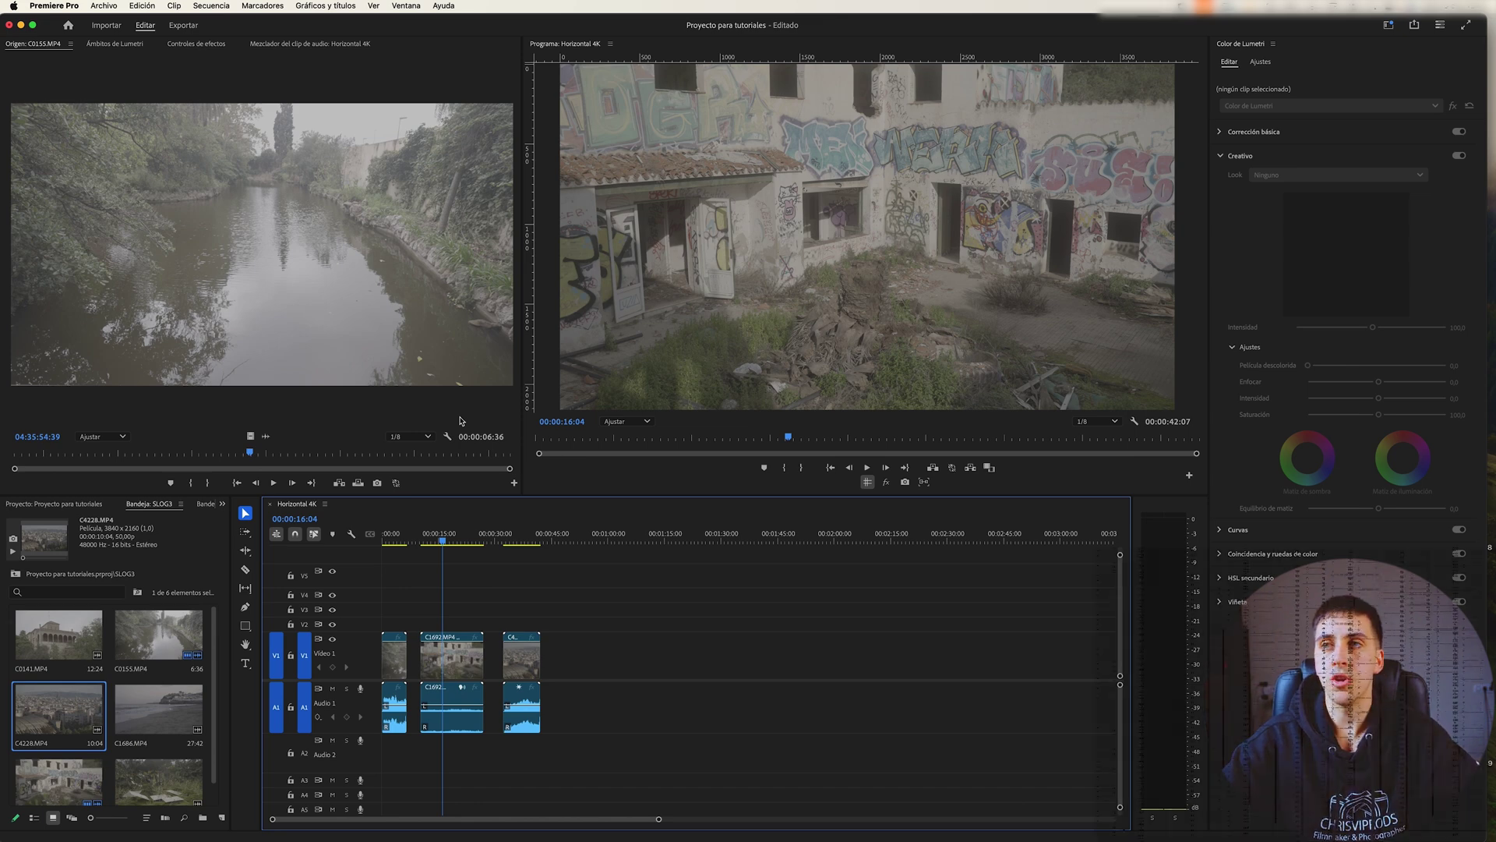
# In Project Settings > Color, keep HDR graphics white at 203 nits and check the 3D LUT interpolation options.
pyautogui.click(103, 6)
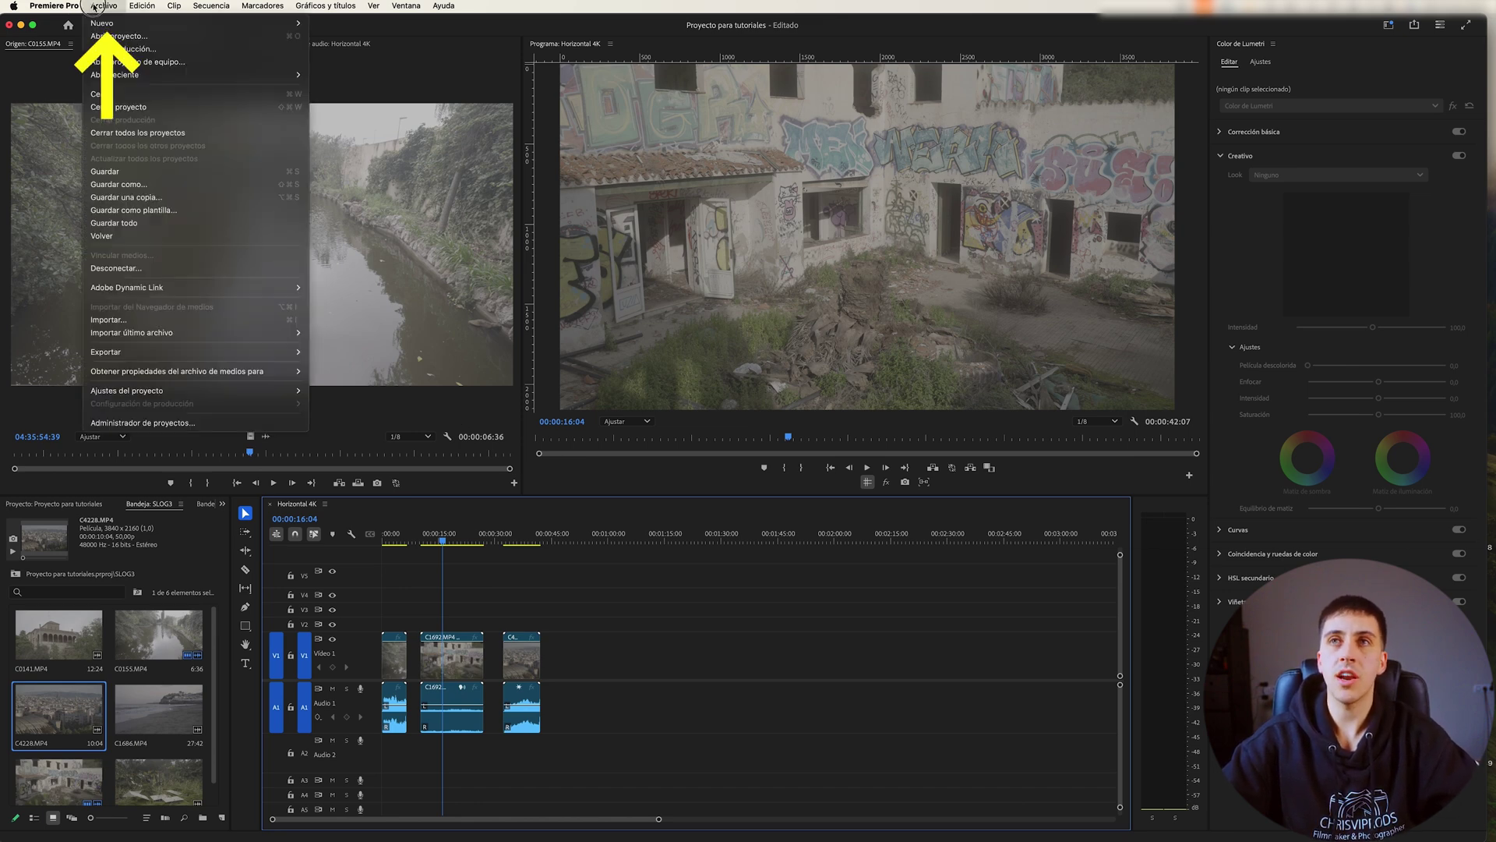
pyautogui.moveTo(234, 391)
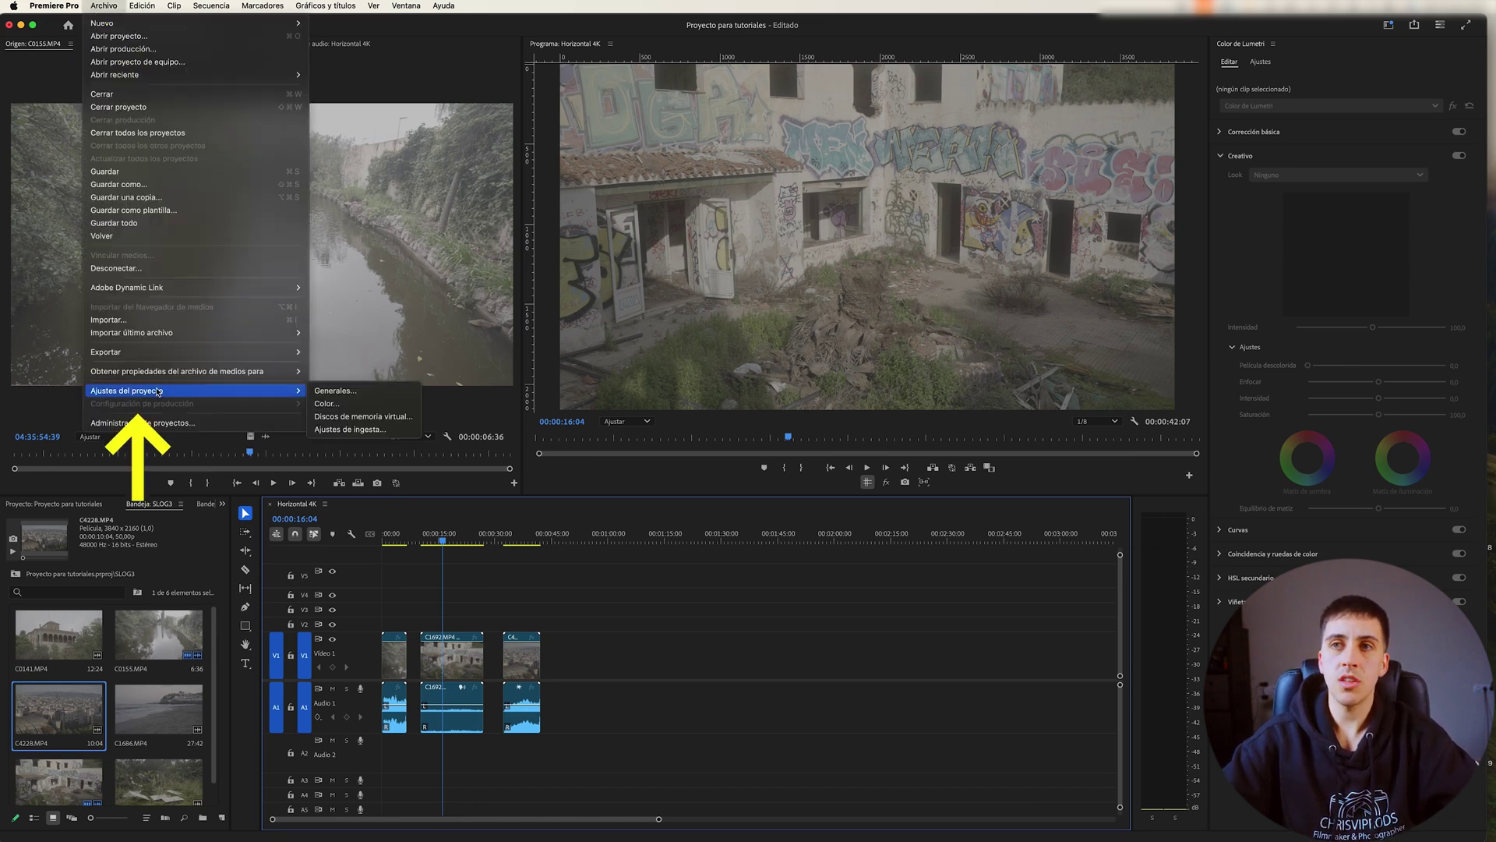
pyautogui.click(325, 403)
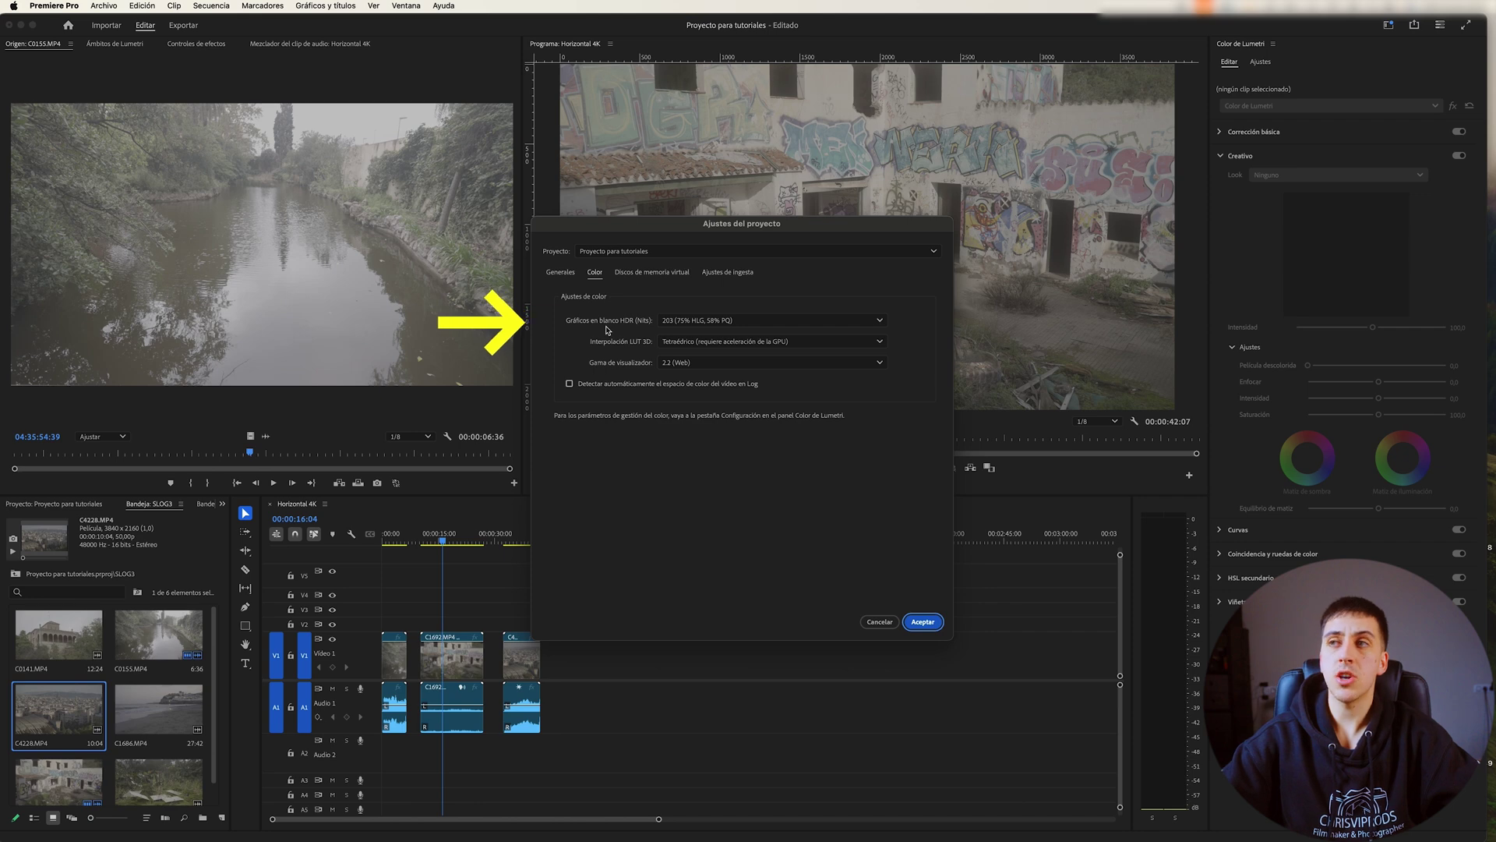
pyautogui.click(665, 322)
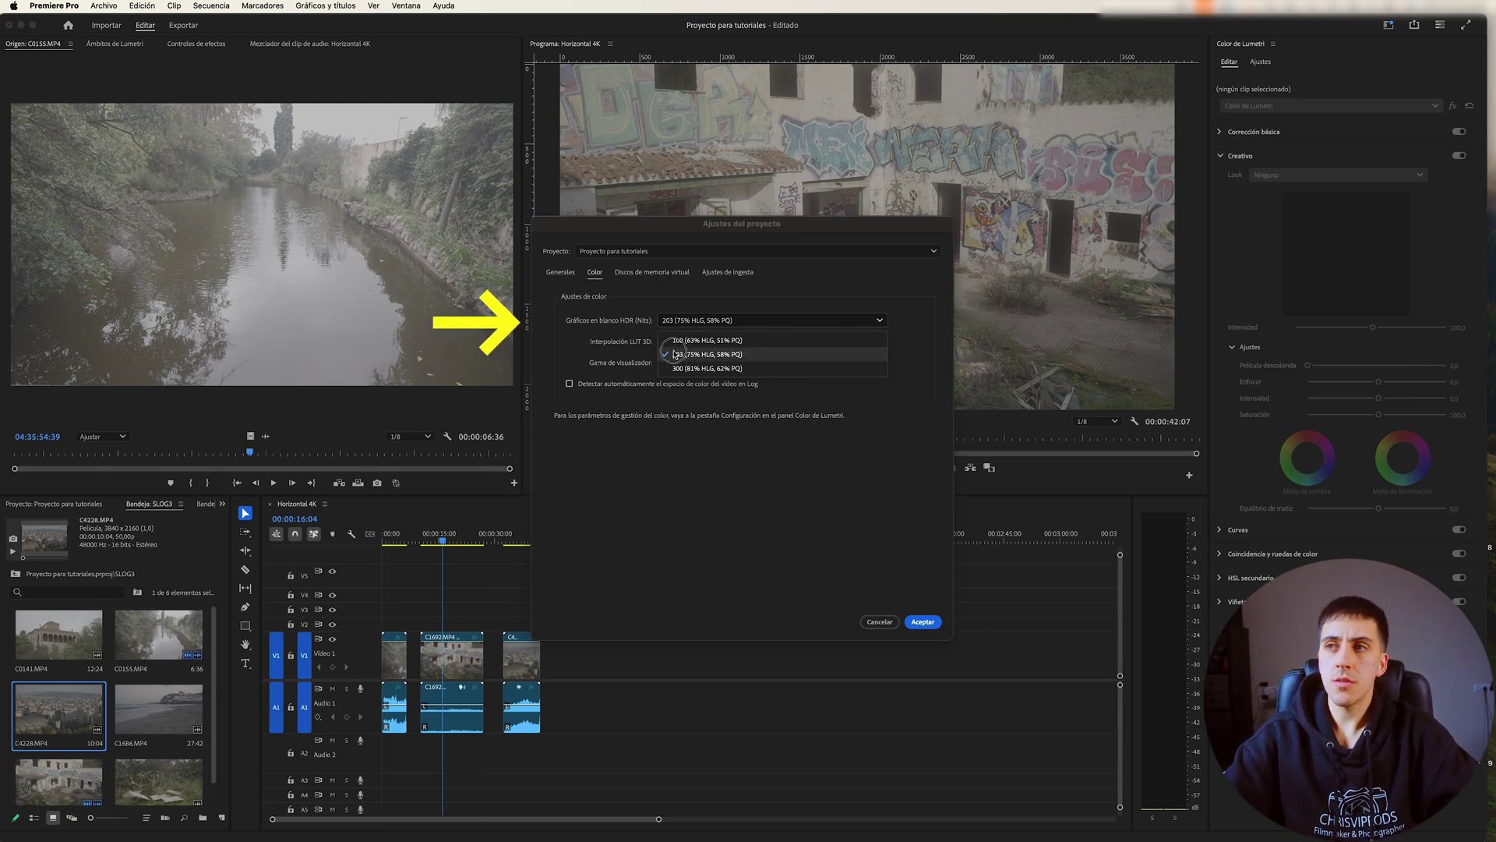
pyautogui.click(675, 355)
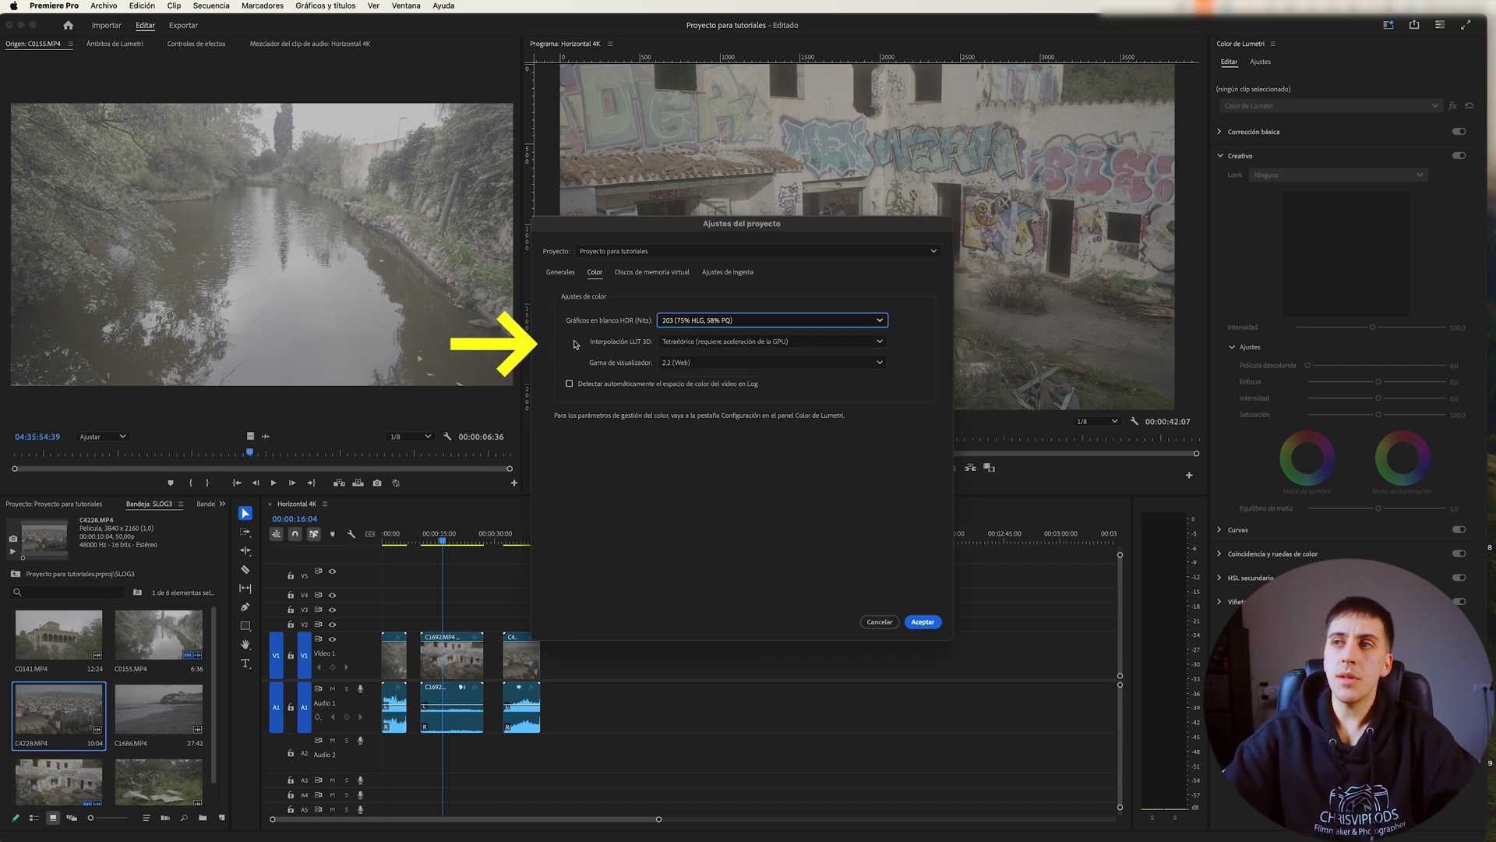
pyautogui.click(706, 342)
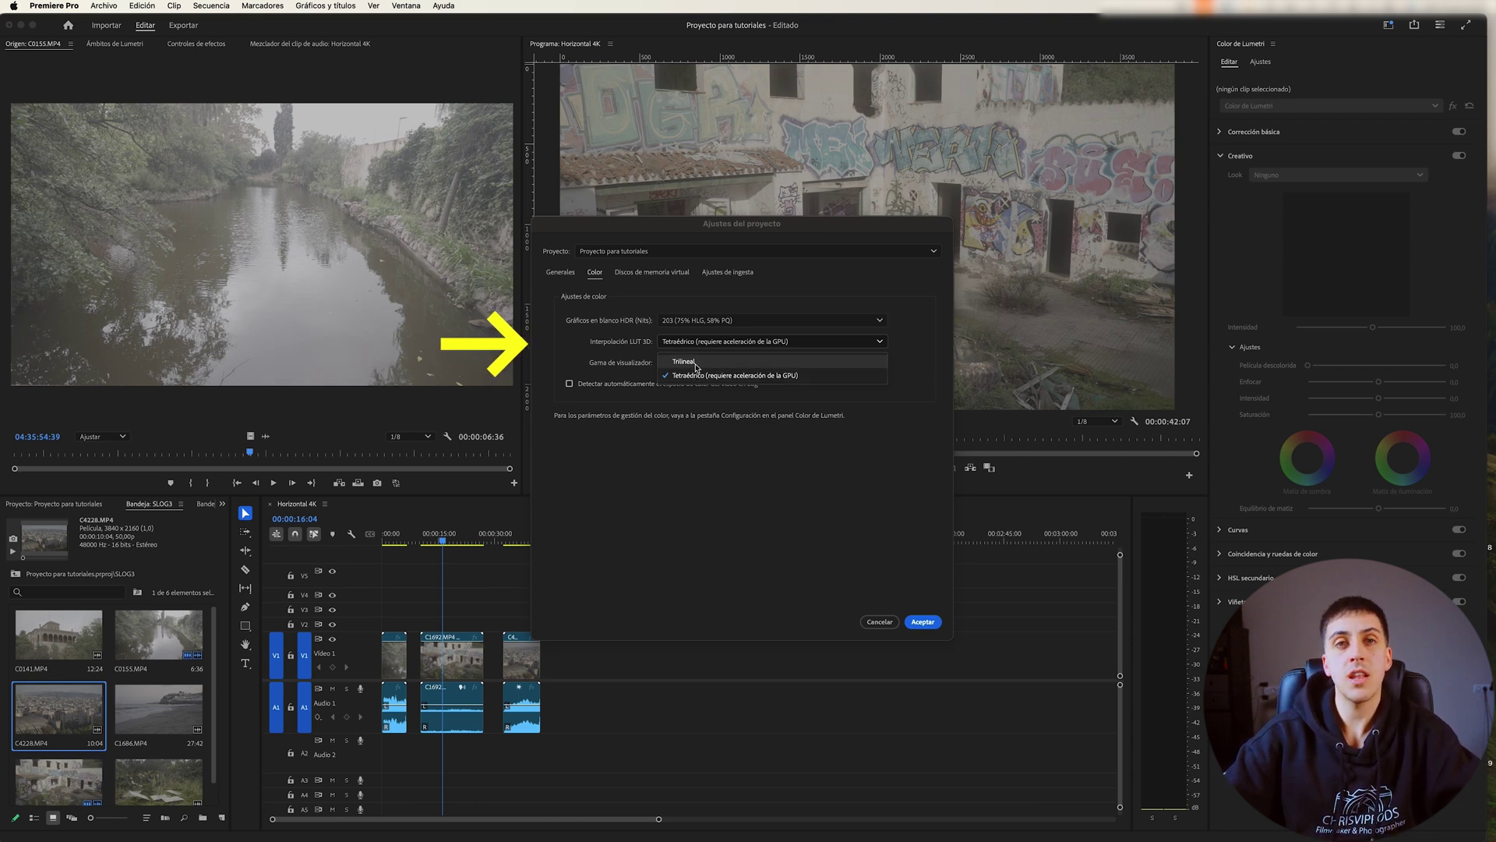
# Keep 3D LUT interpolation at Tetrahedral and check the viewer gamma choices.
pyautogui.click(583, 358)
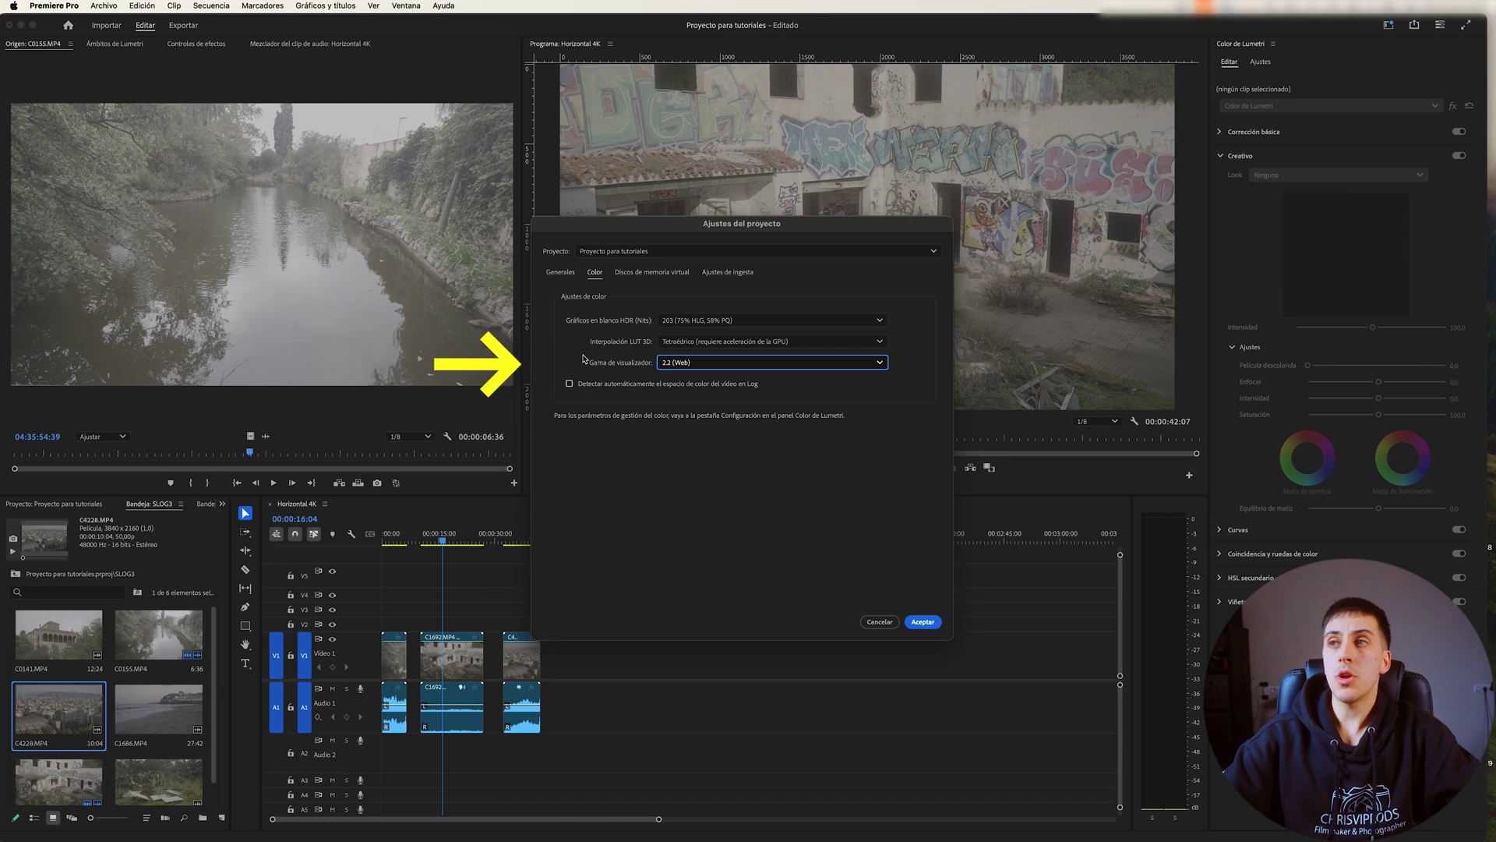
pyautogui.click(690, 363)
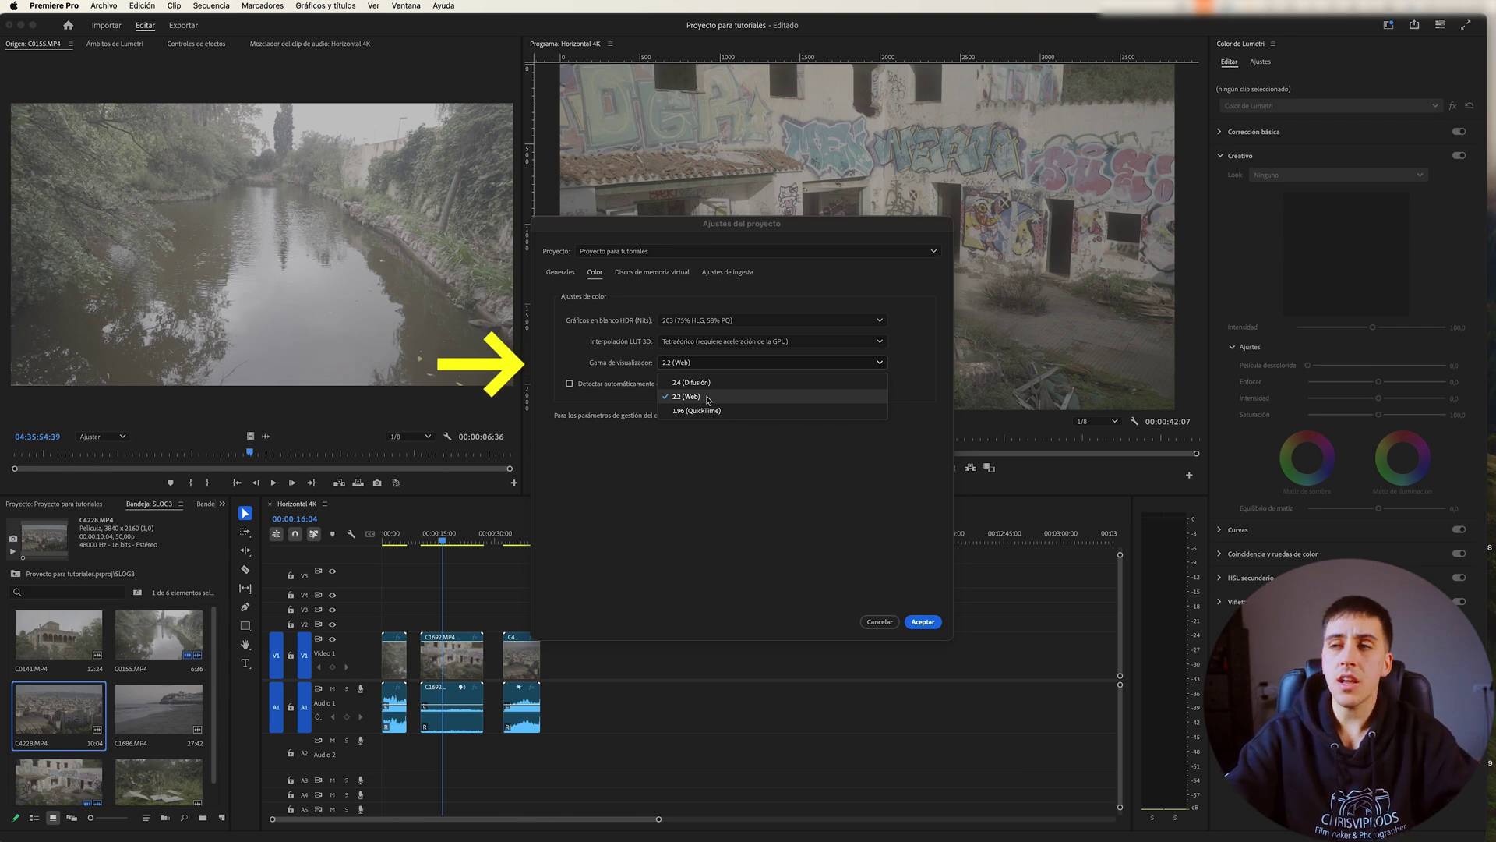
# Close the viewer gamma list with 2.2 (Web) still selected.
pyautogui.click(708, 398)
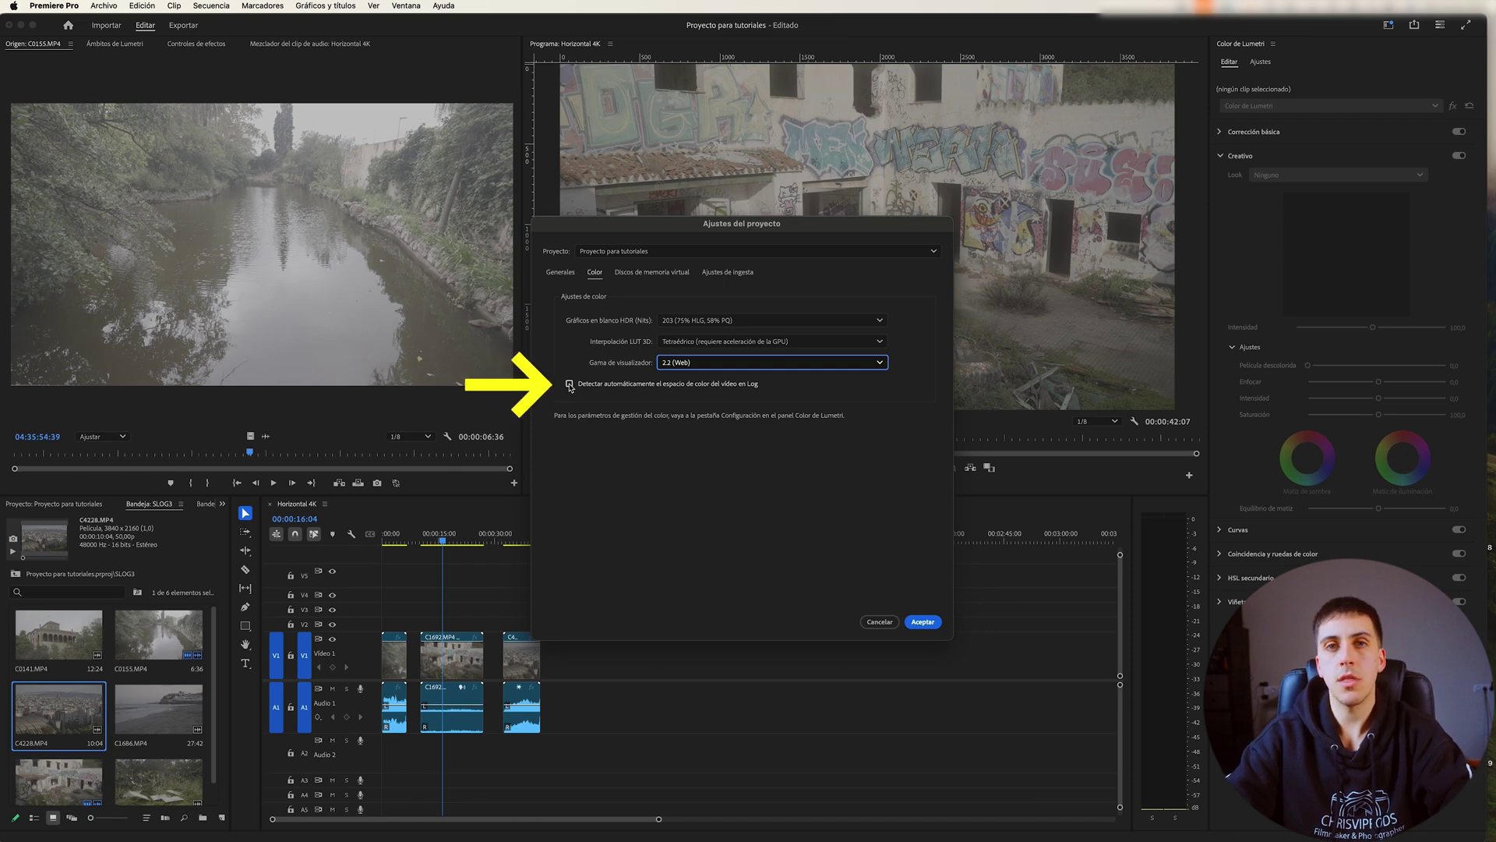
# Enable automatic Log colour space detection, accept Project Settings, and select clip C0141.
pyautogui.click(570, 384)
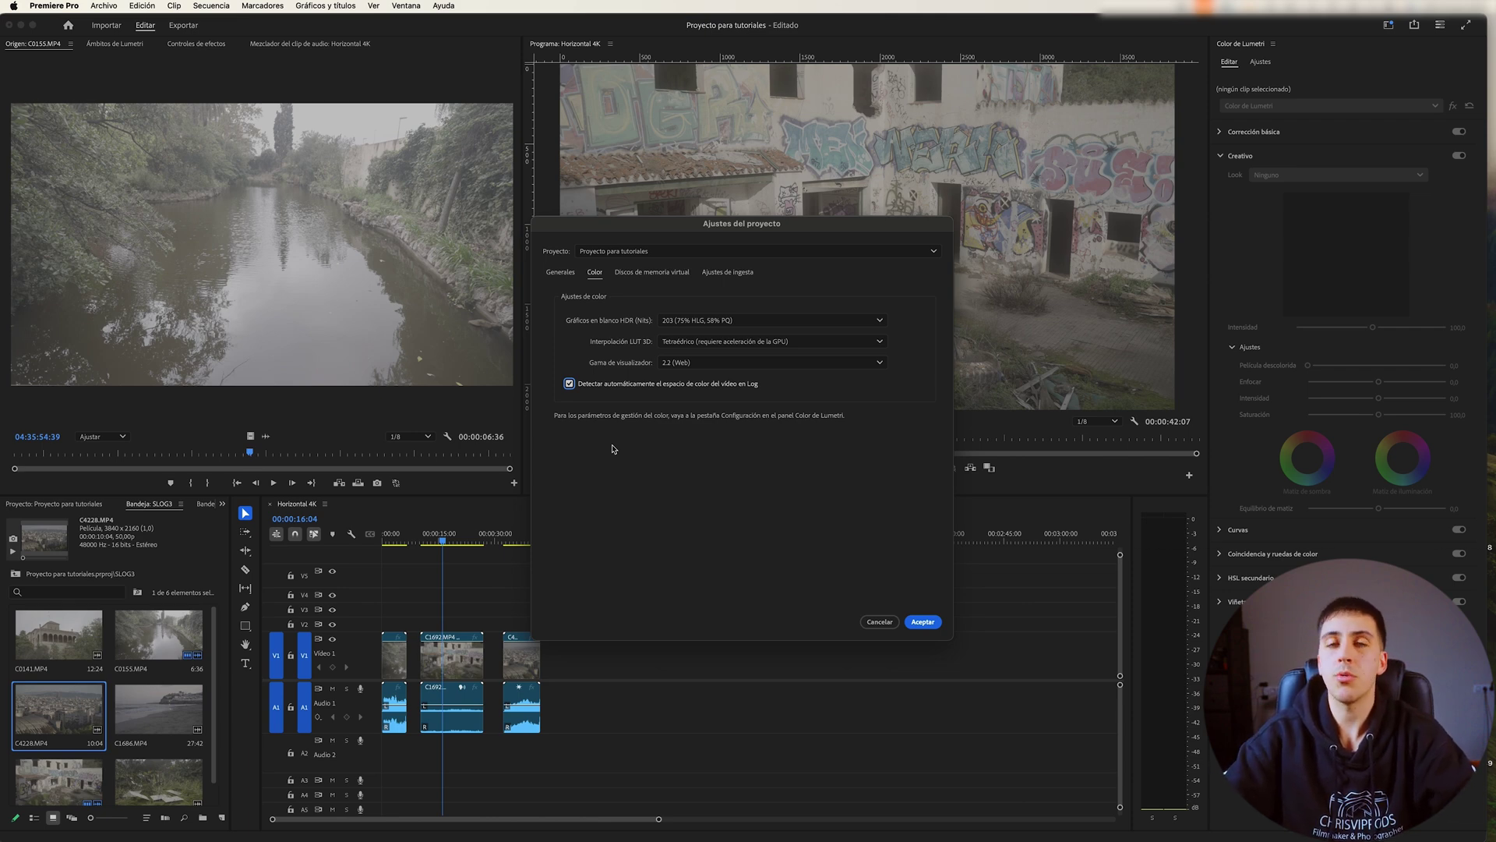
pyautogui.press('Return')
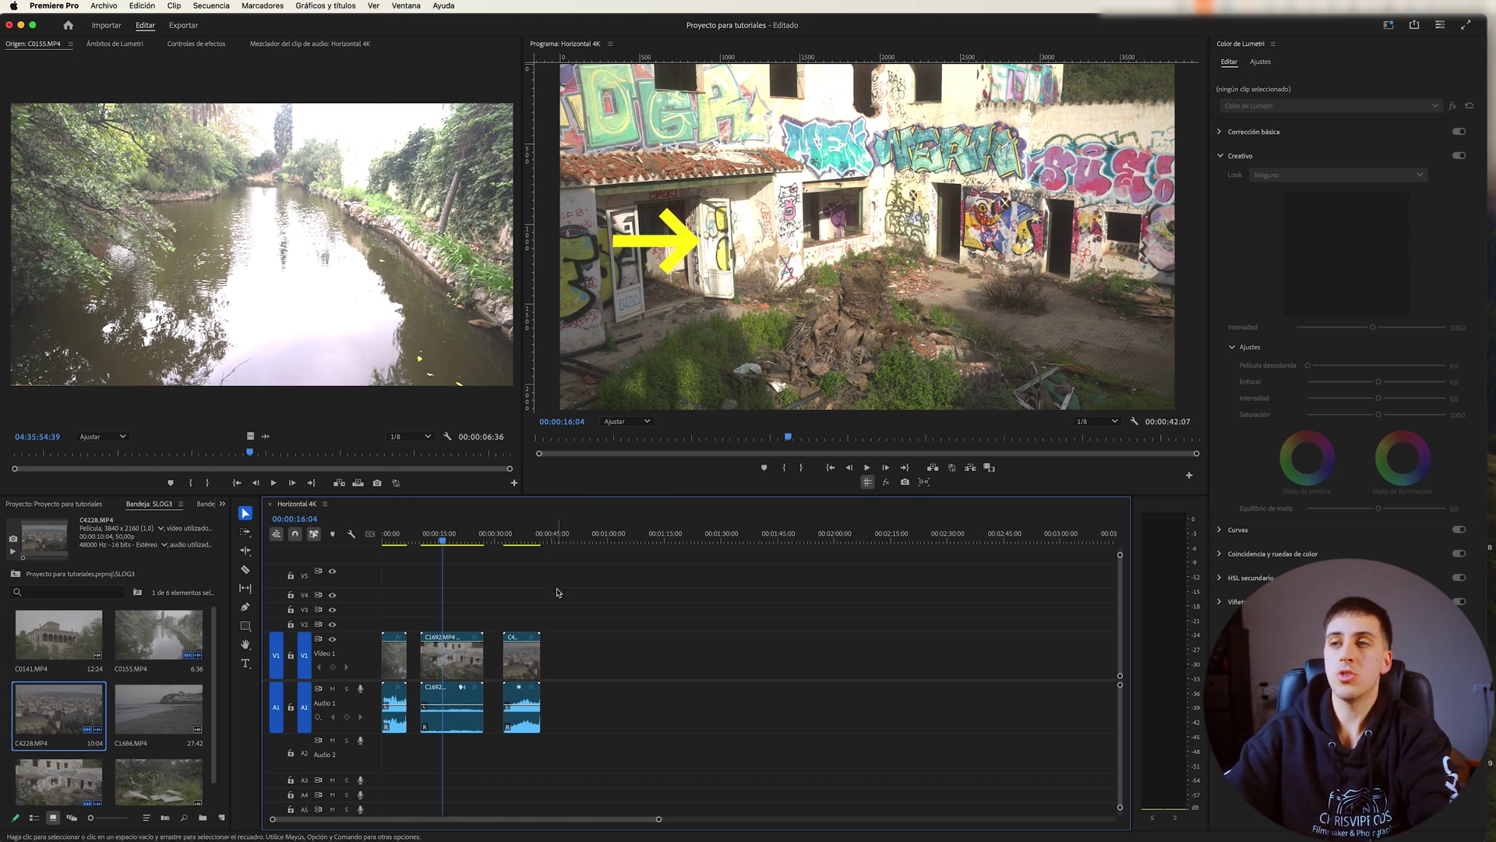
pyautogui.click(89, 640)
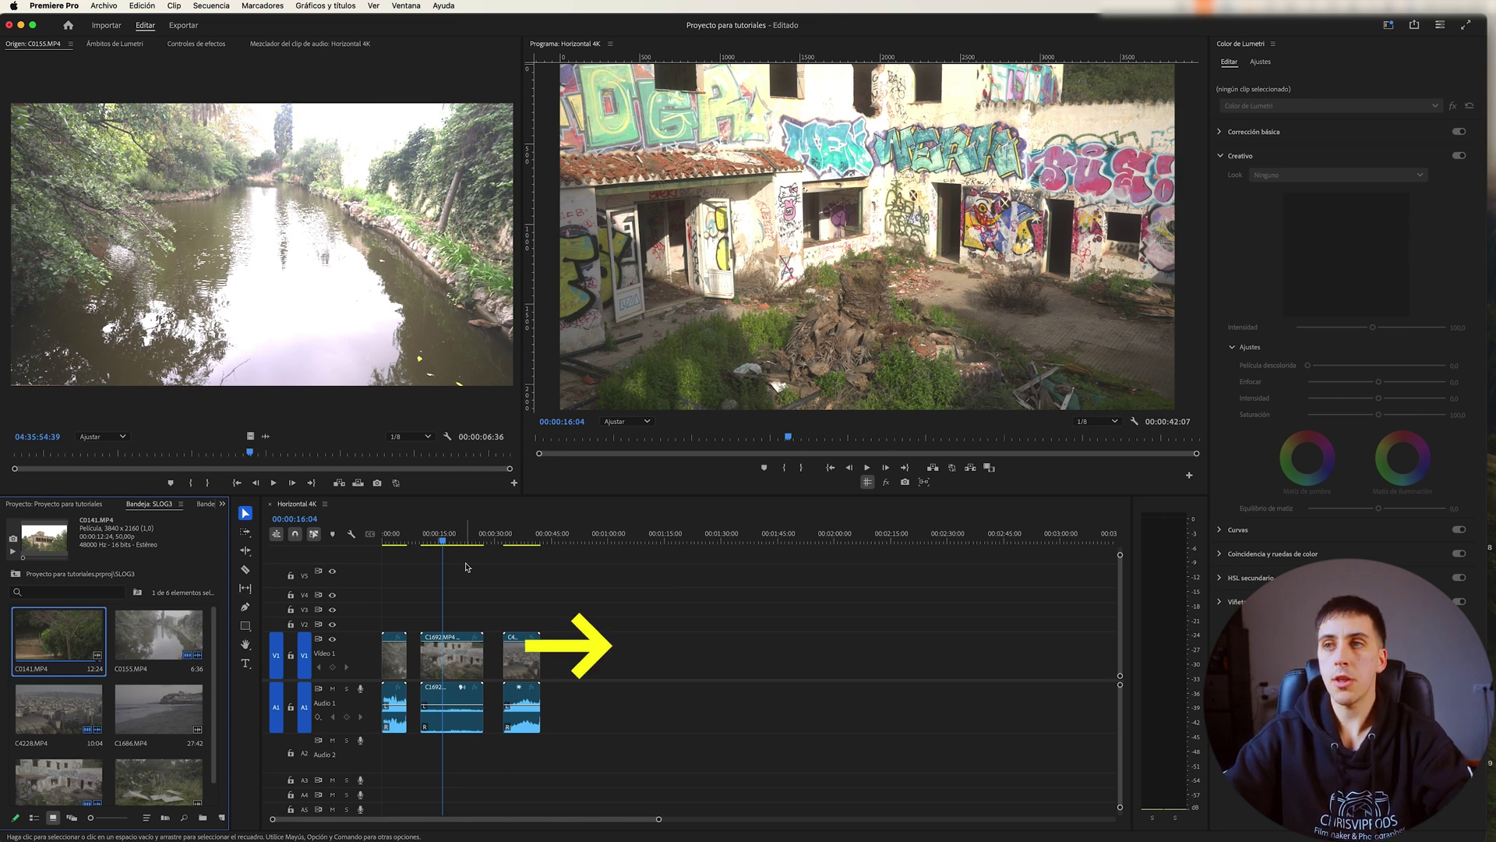
# In Sequence Settings colour management, keep Rec. 709, enable automatic tone mapping, and confirm the warning.
pyautogui.click(529, 594)
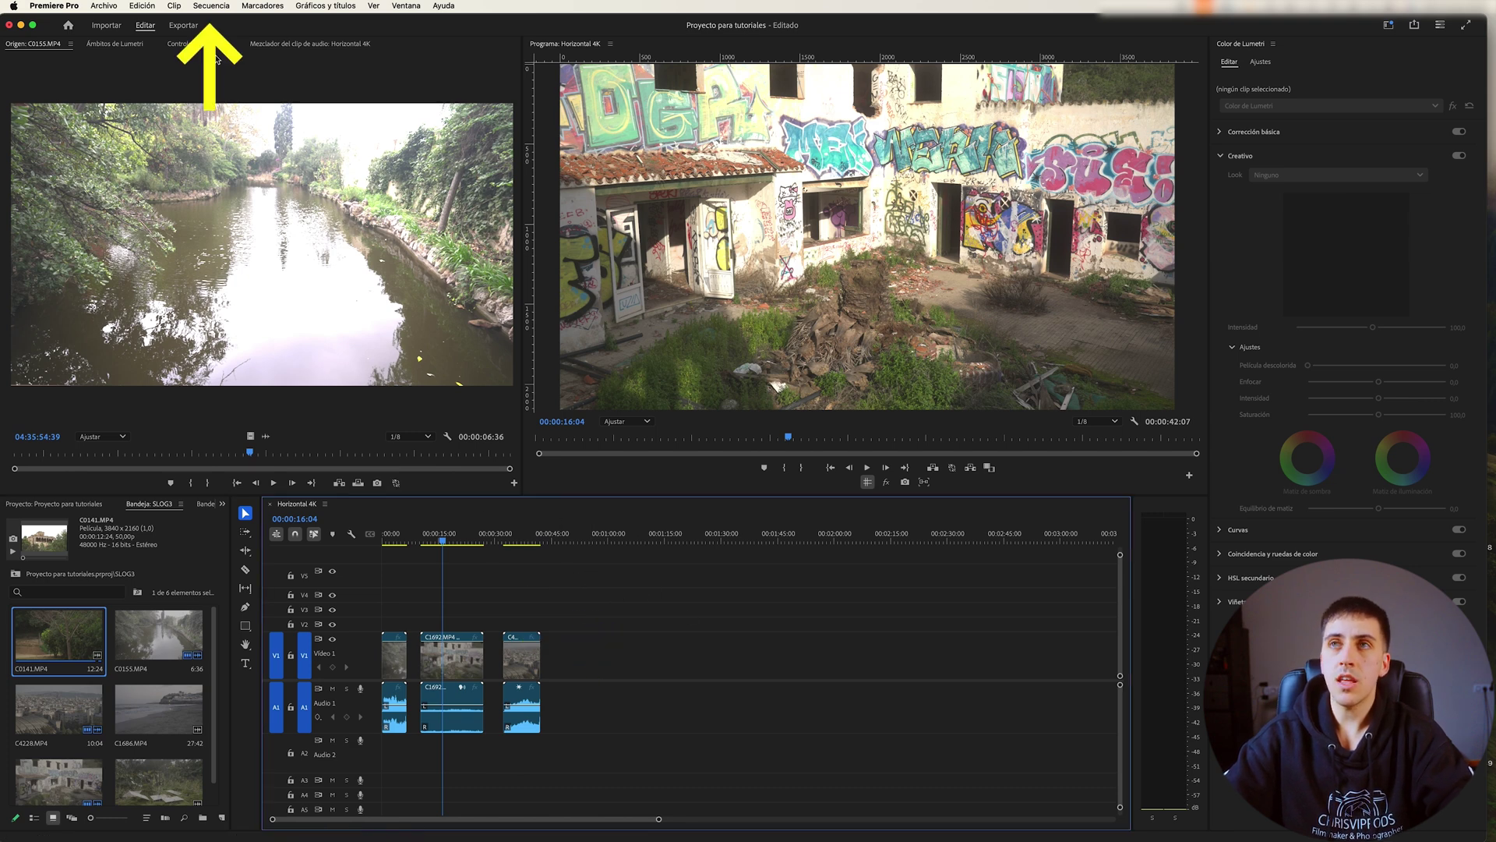
pyautogui.click(218, 8)
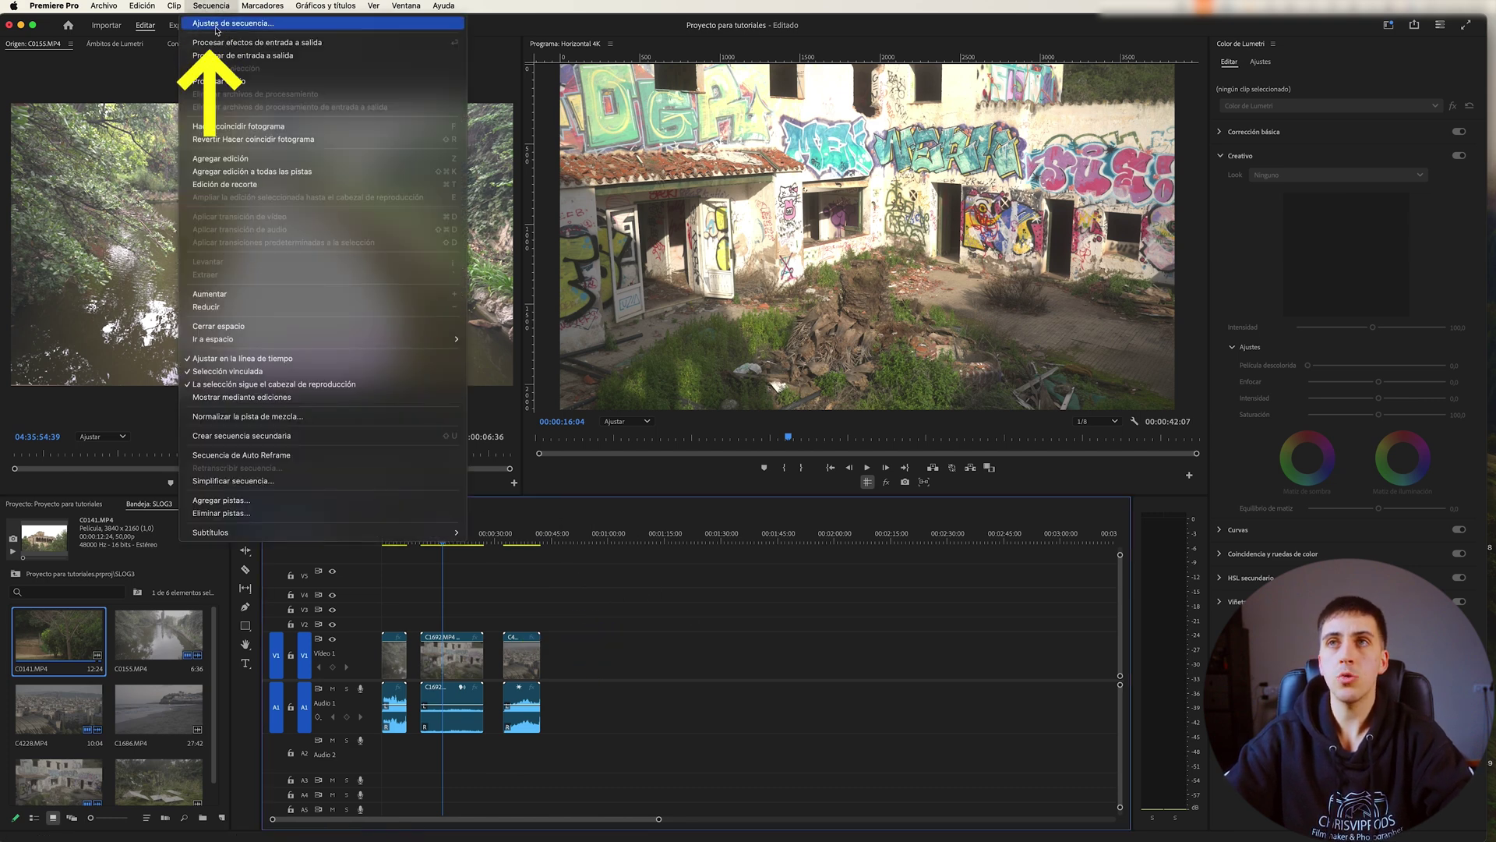
pyautogui.click(226, 23)
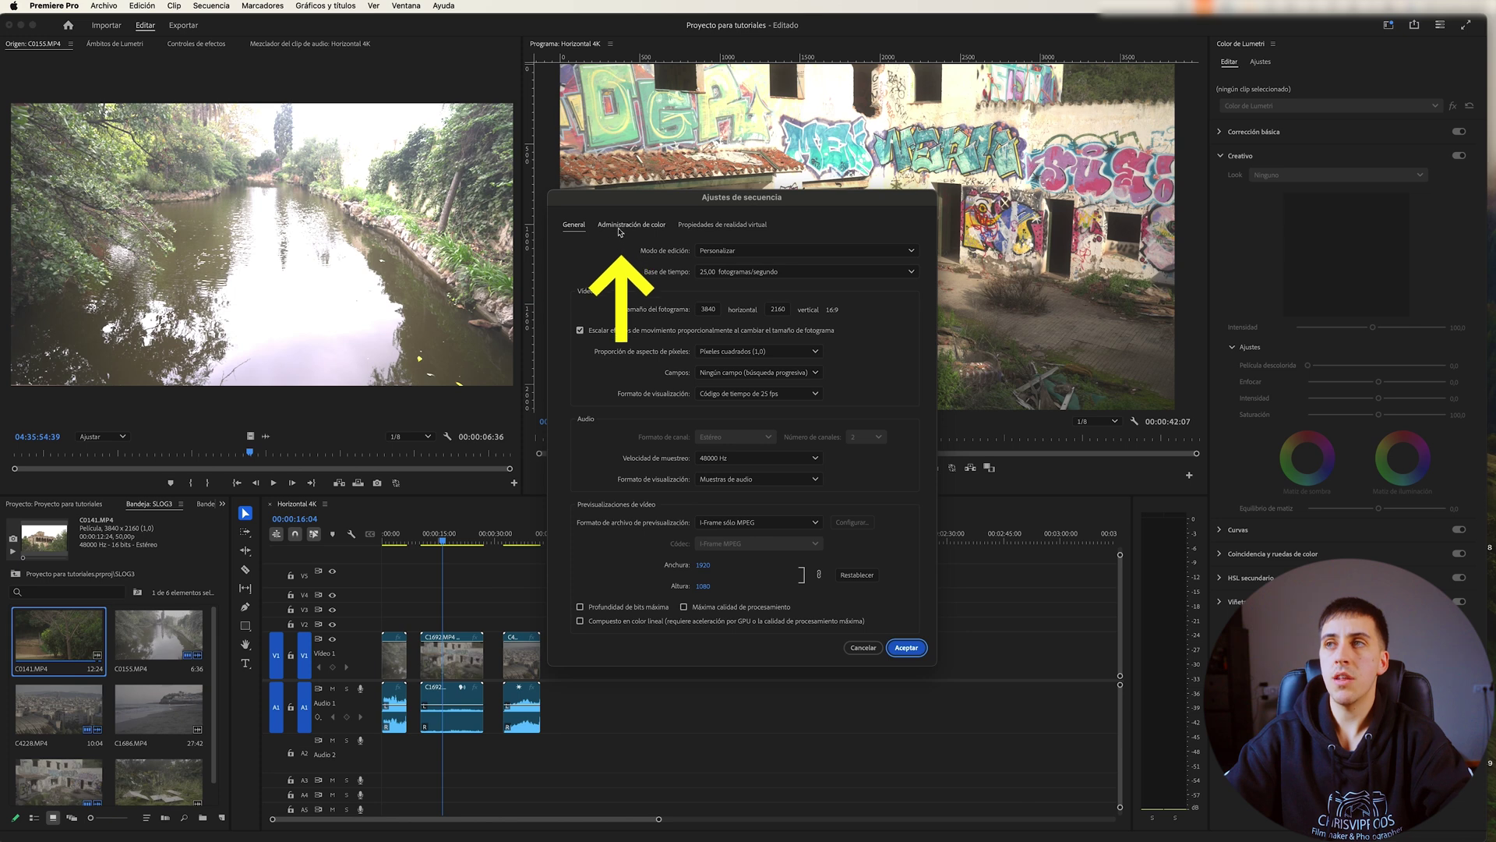
pyautogui.click(628, 226)
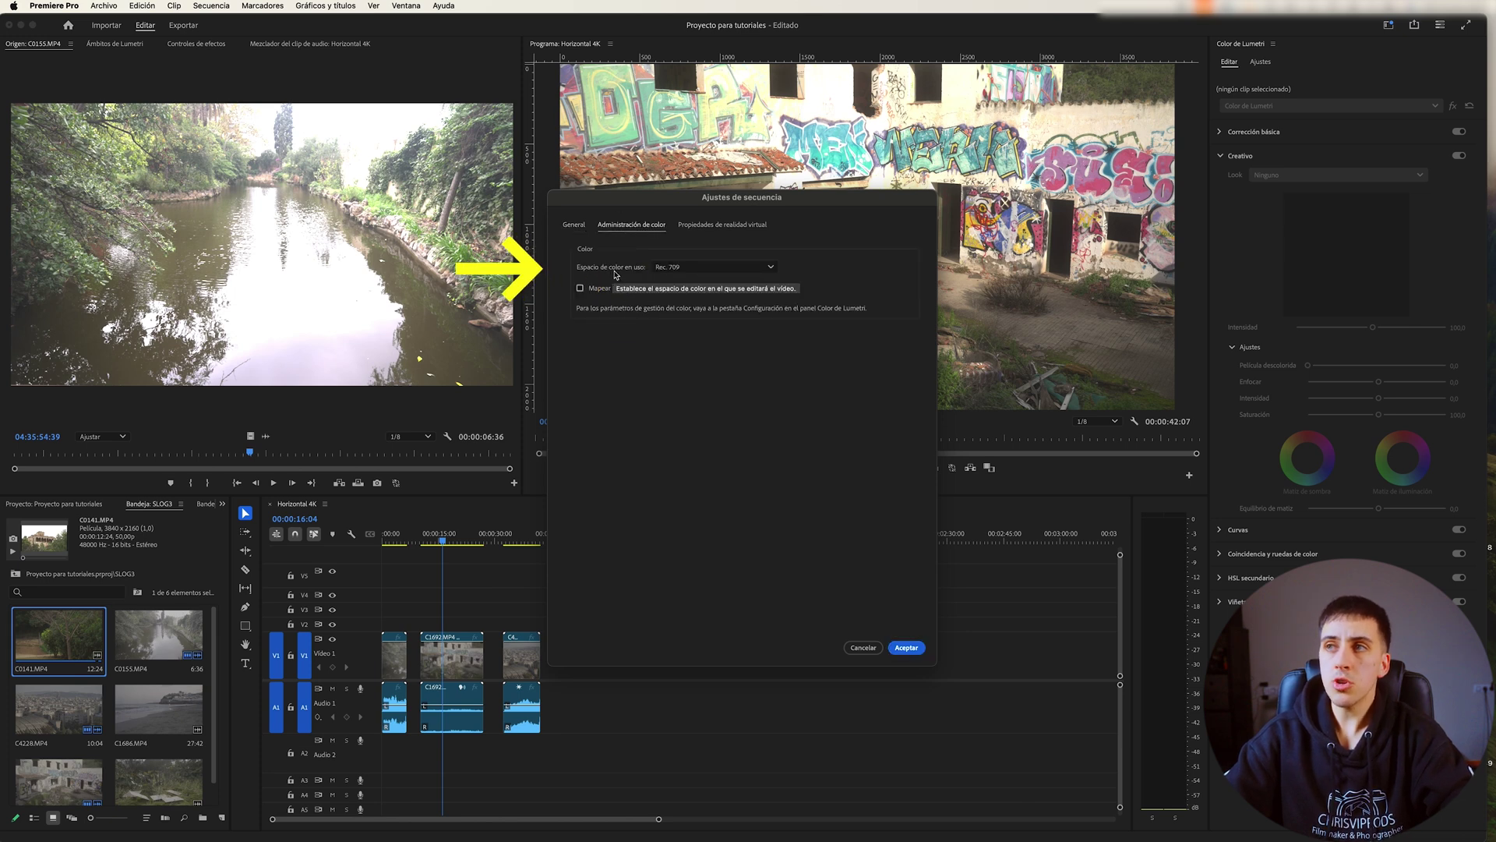
pyautogui.click(666, 269)
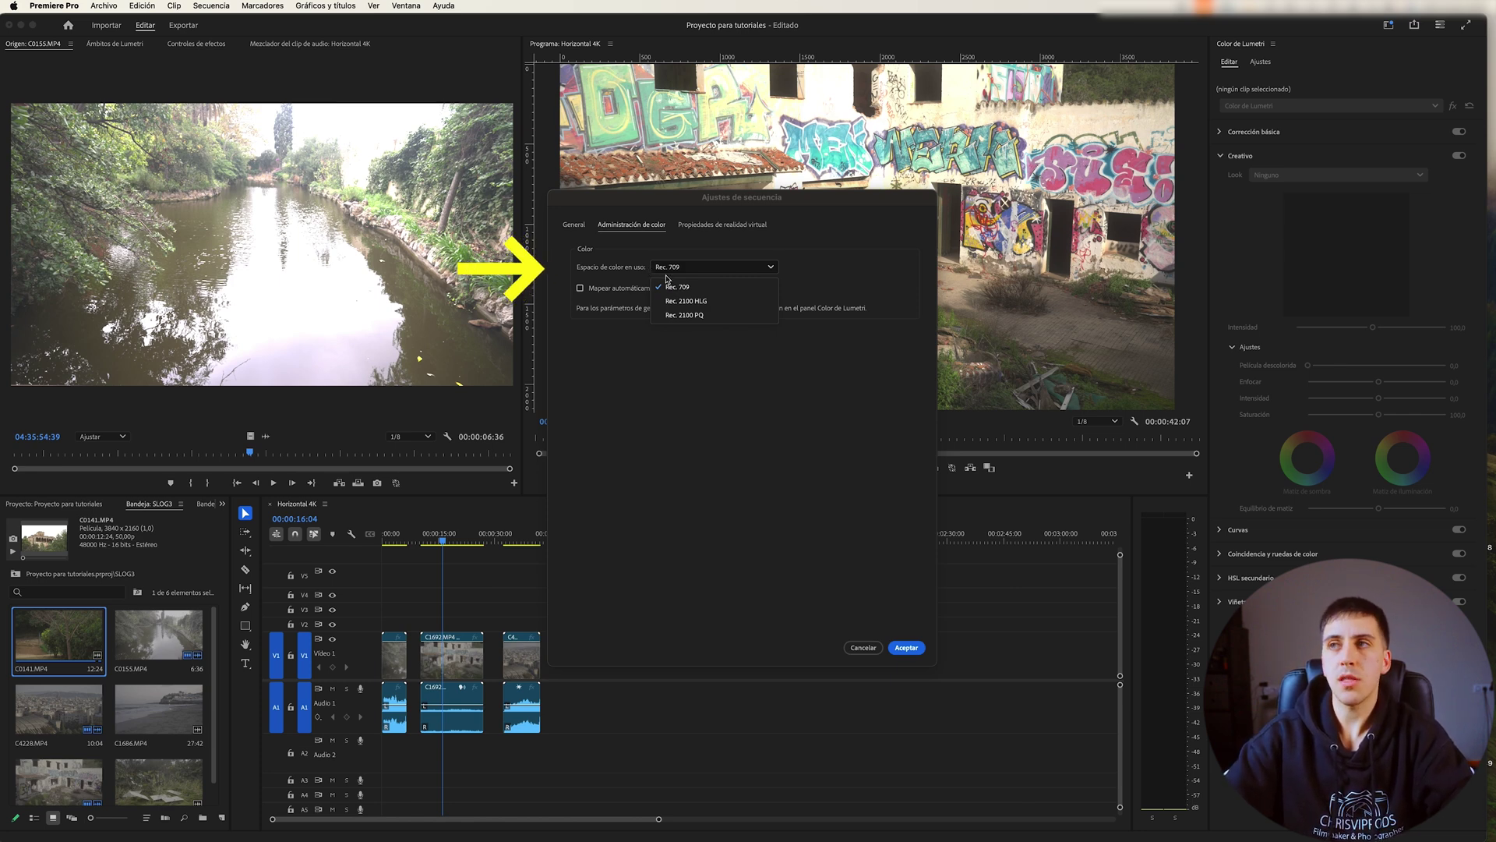
pyautogui.click(669, 286)
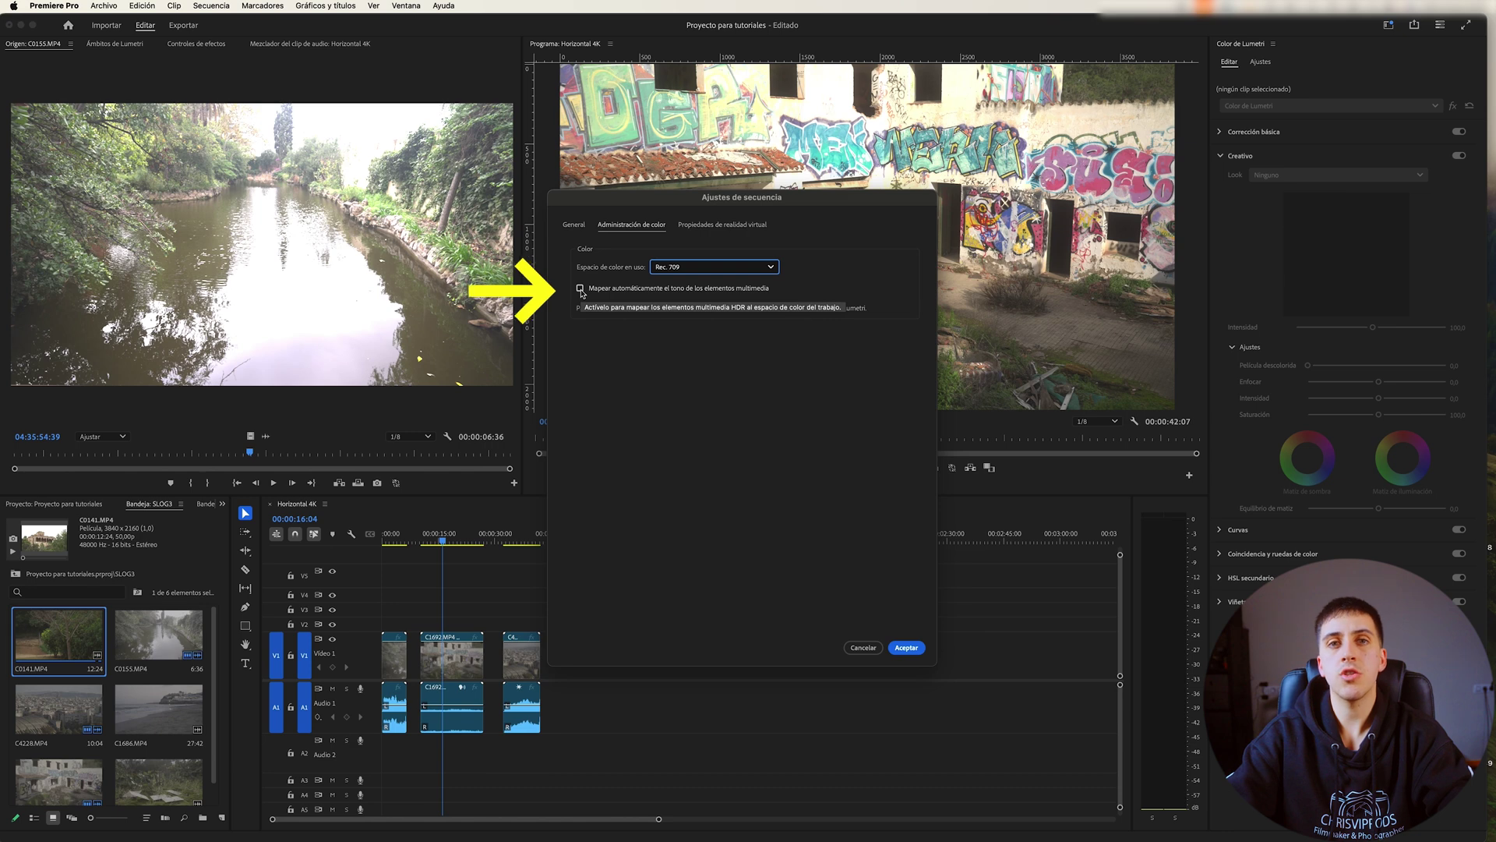
pyautogui.click(581, 289)
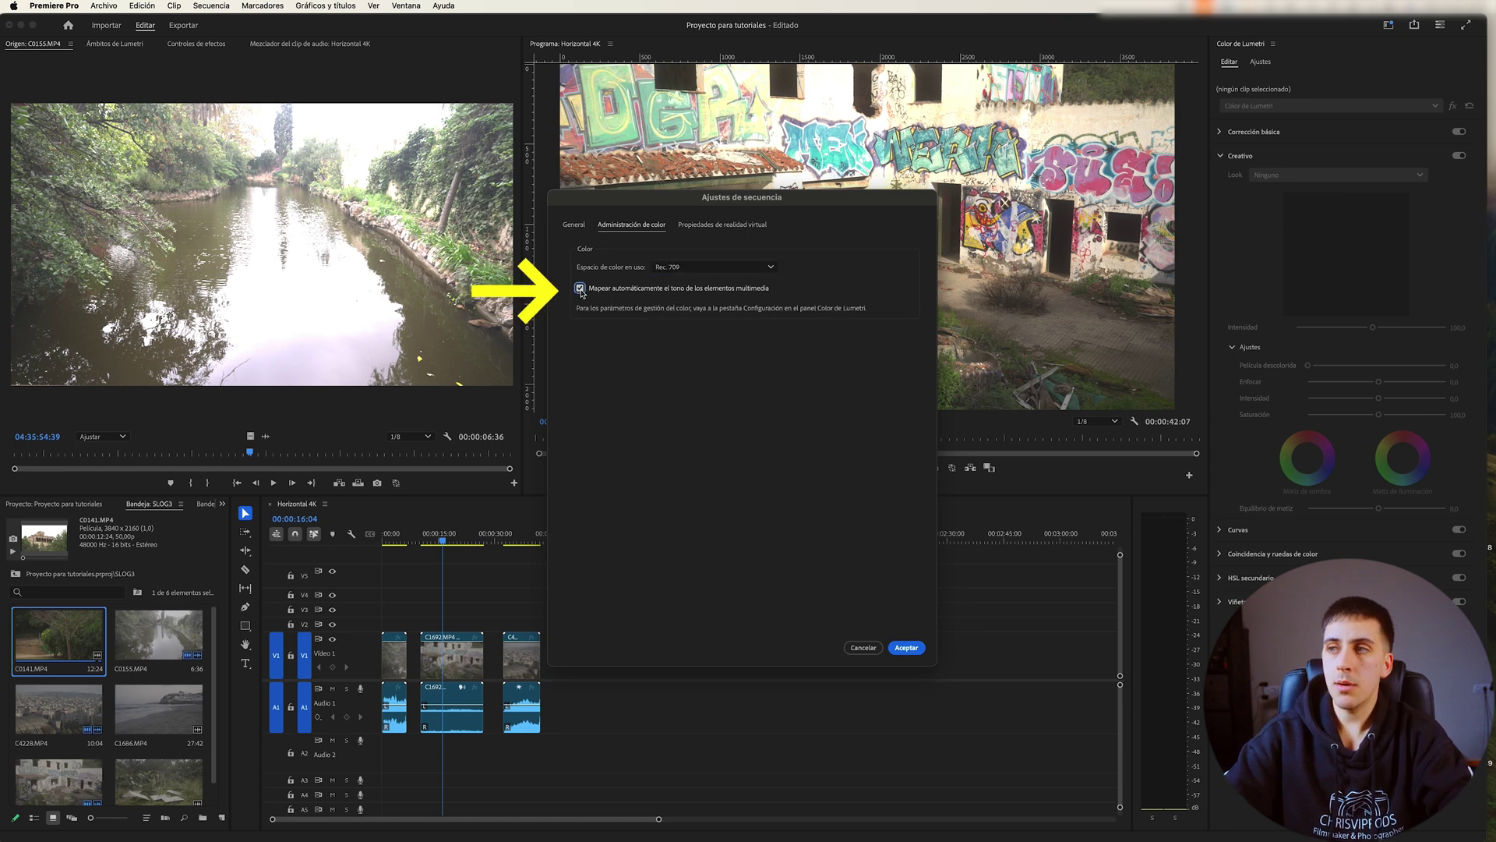
pyautogui.click(904, 647)
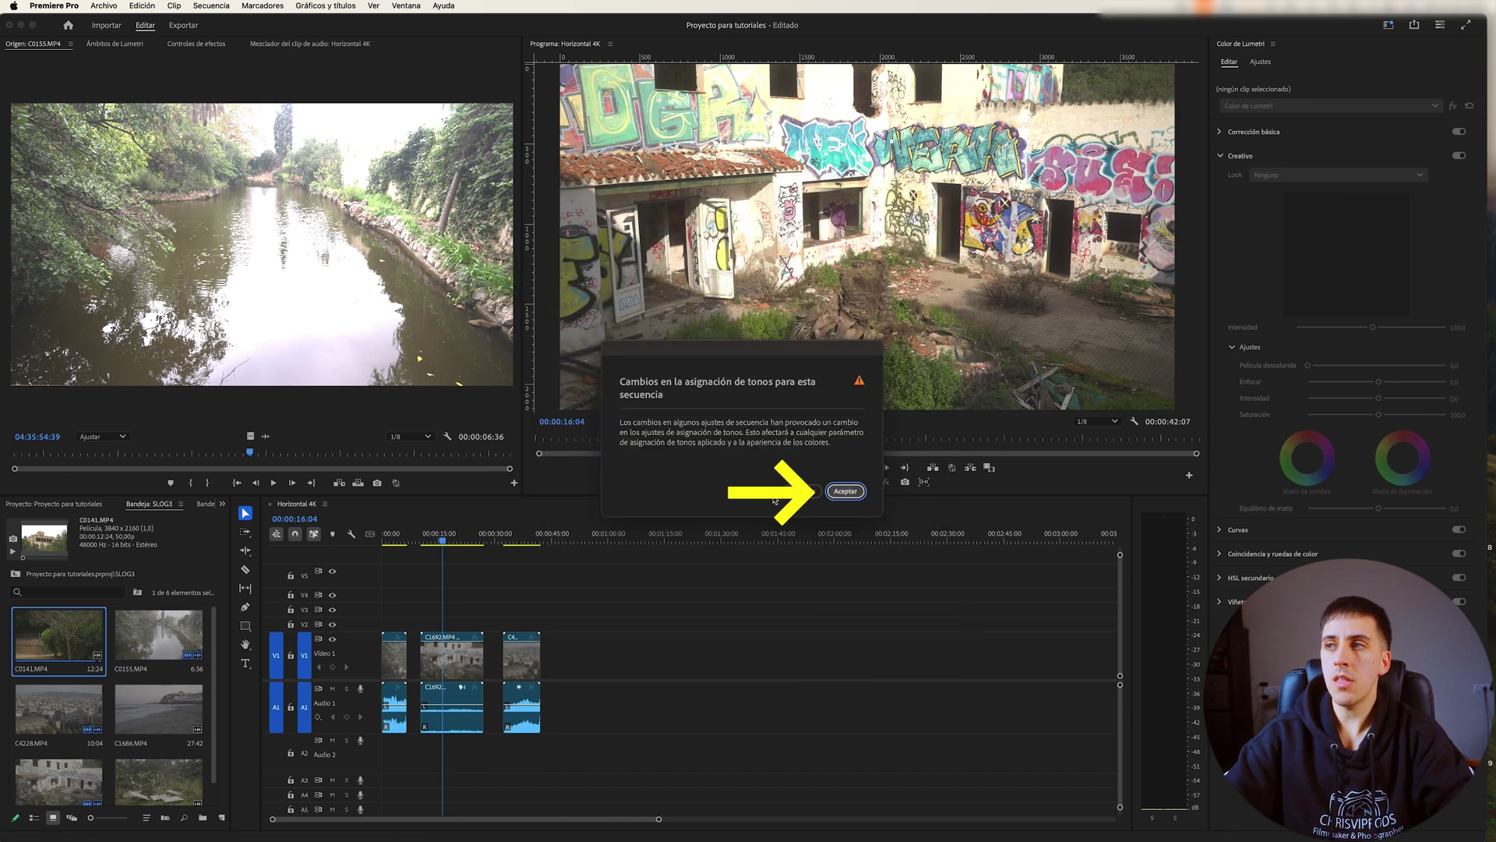
pyautogui.click(841, 491)
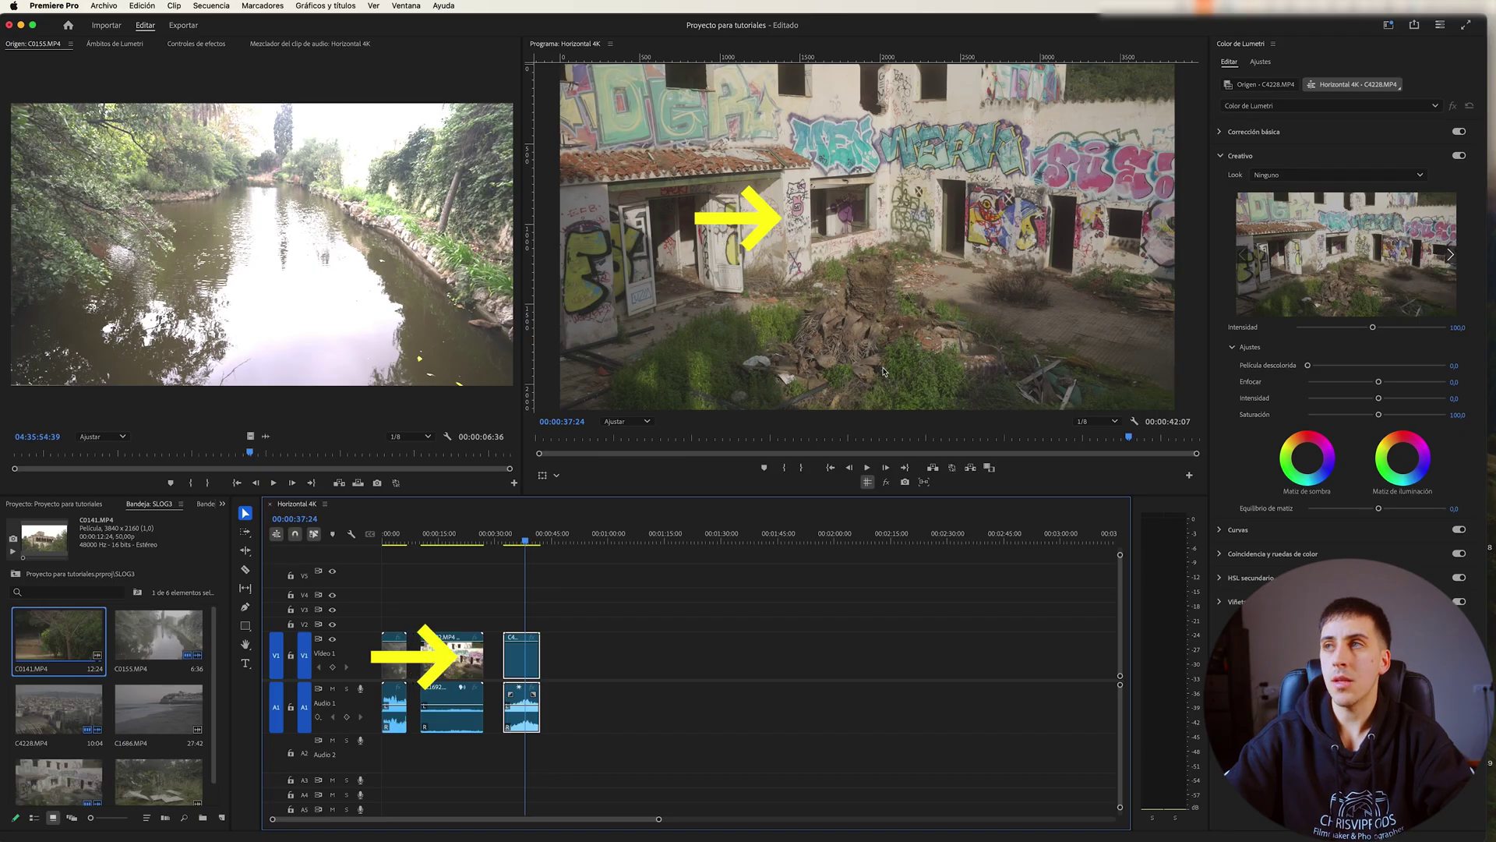
# Append beach clip C1686 and river clip C0155.MP4 to the end of the timeline.
pyautogui.click(527, 540)
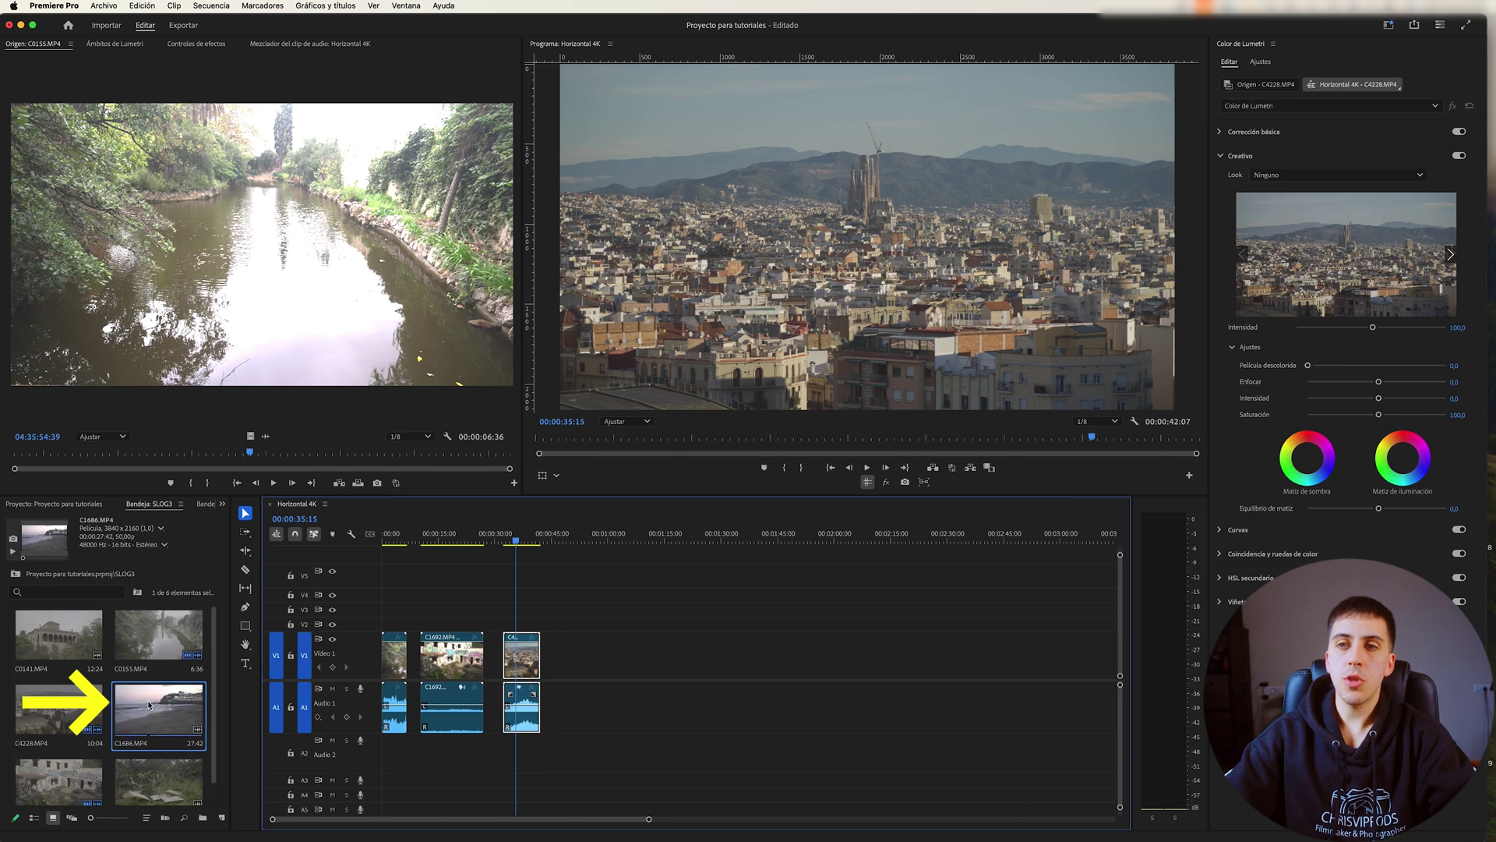
pyautogui.moveTo(160, 707)
pyautogui.mouseDown()
pyautogui.moveTo(289, 647)
pyautogui.moveTo(551, 654)
pyautogui.mouseUp()
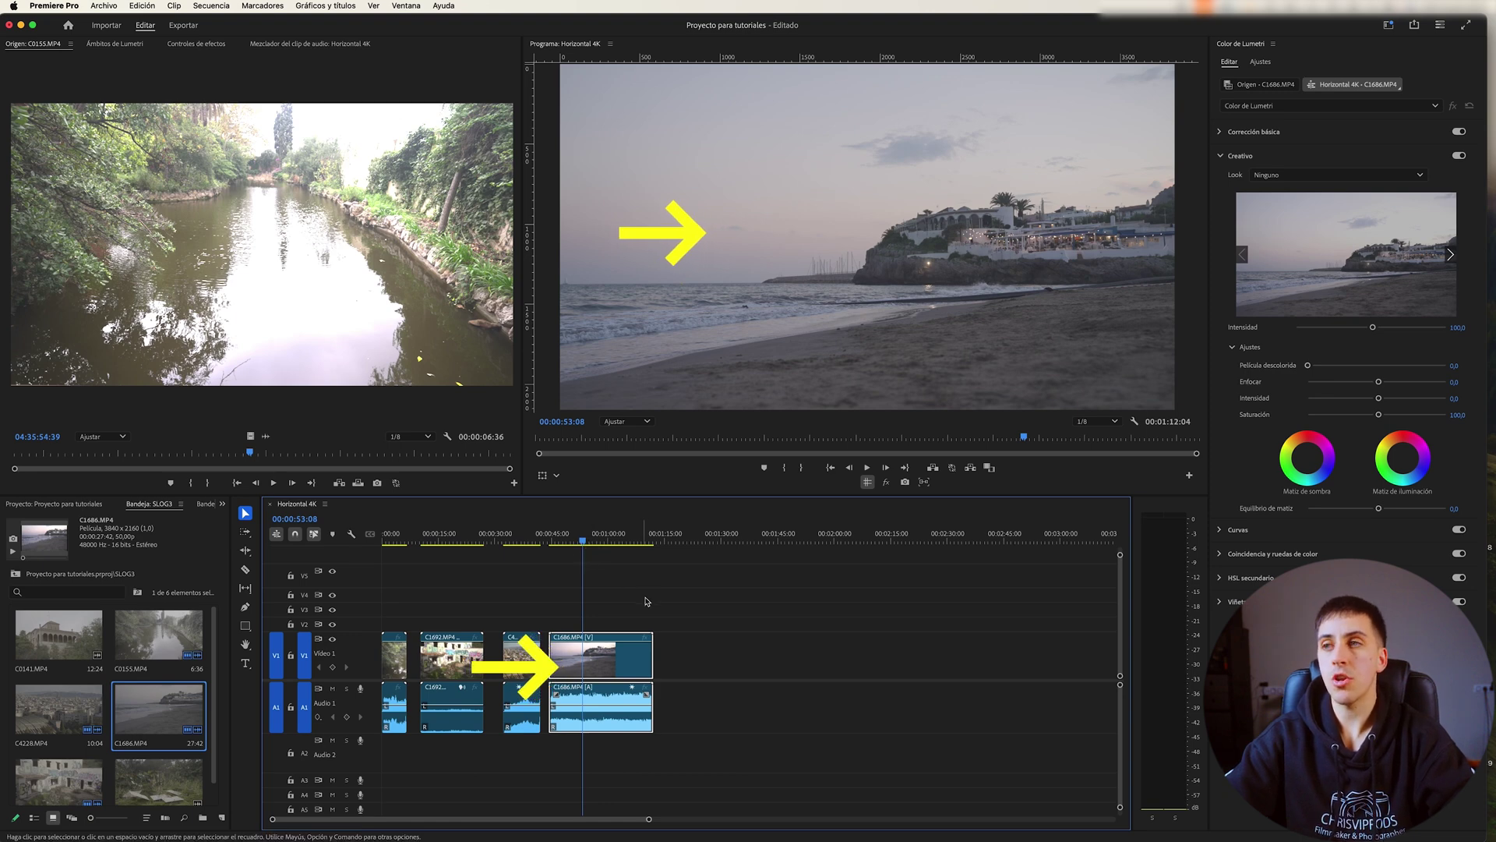
pyautogui.click(158, 633)
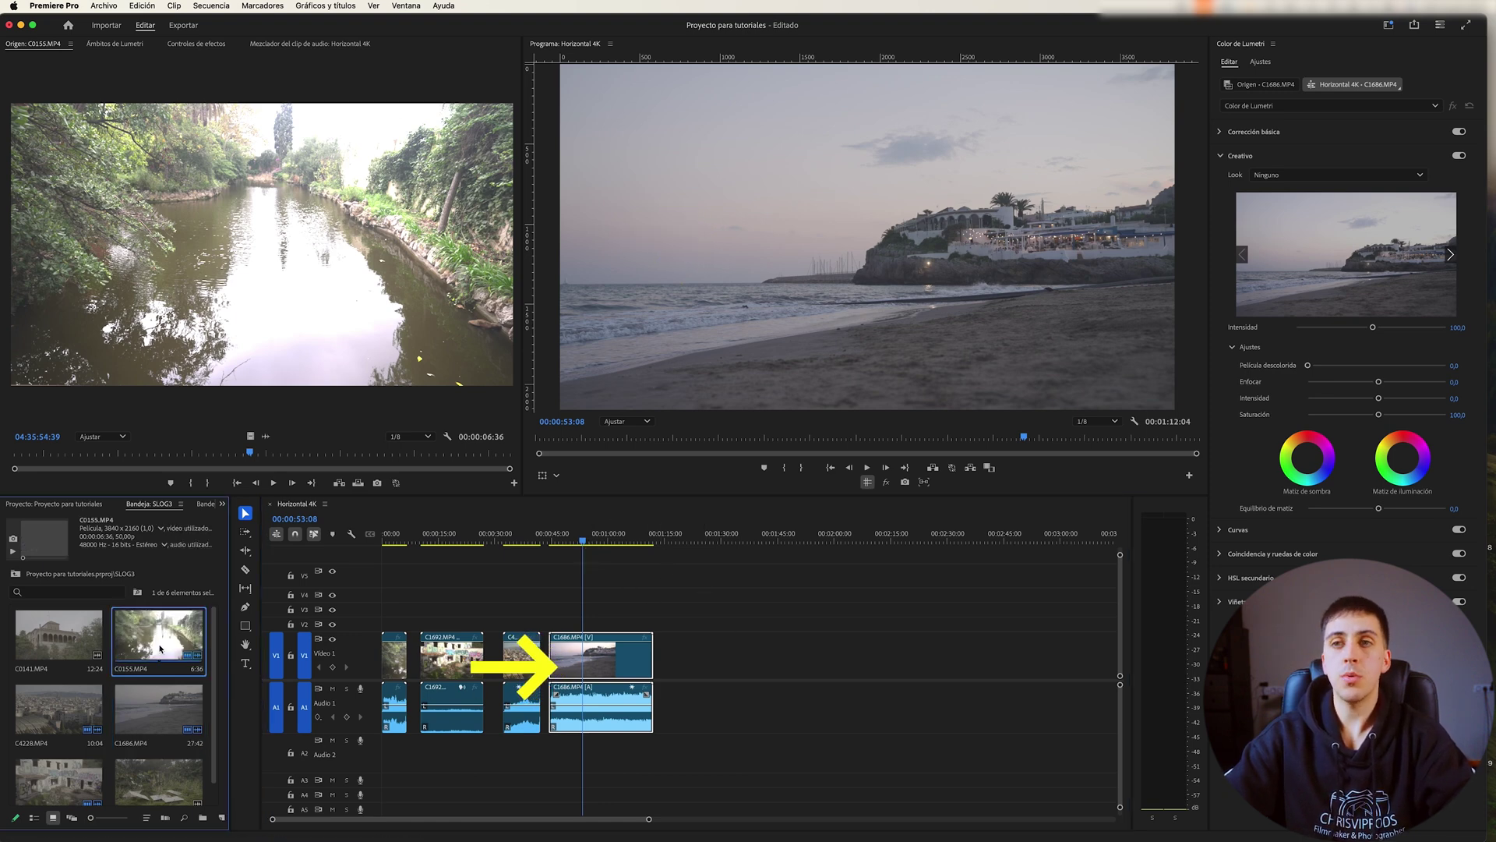
pyautogui.click(52, 639)
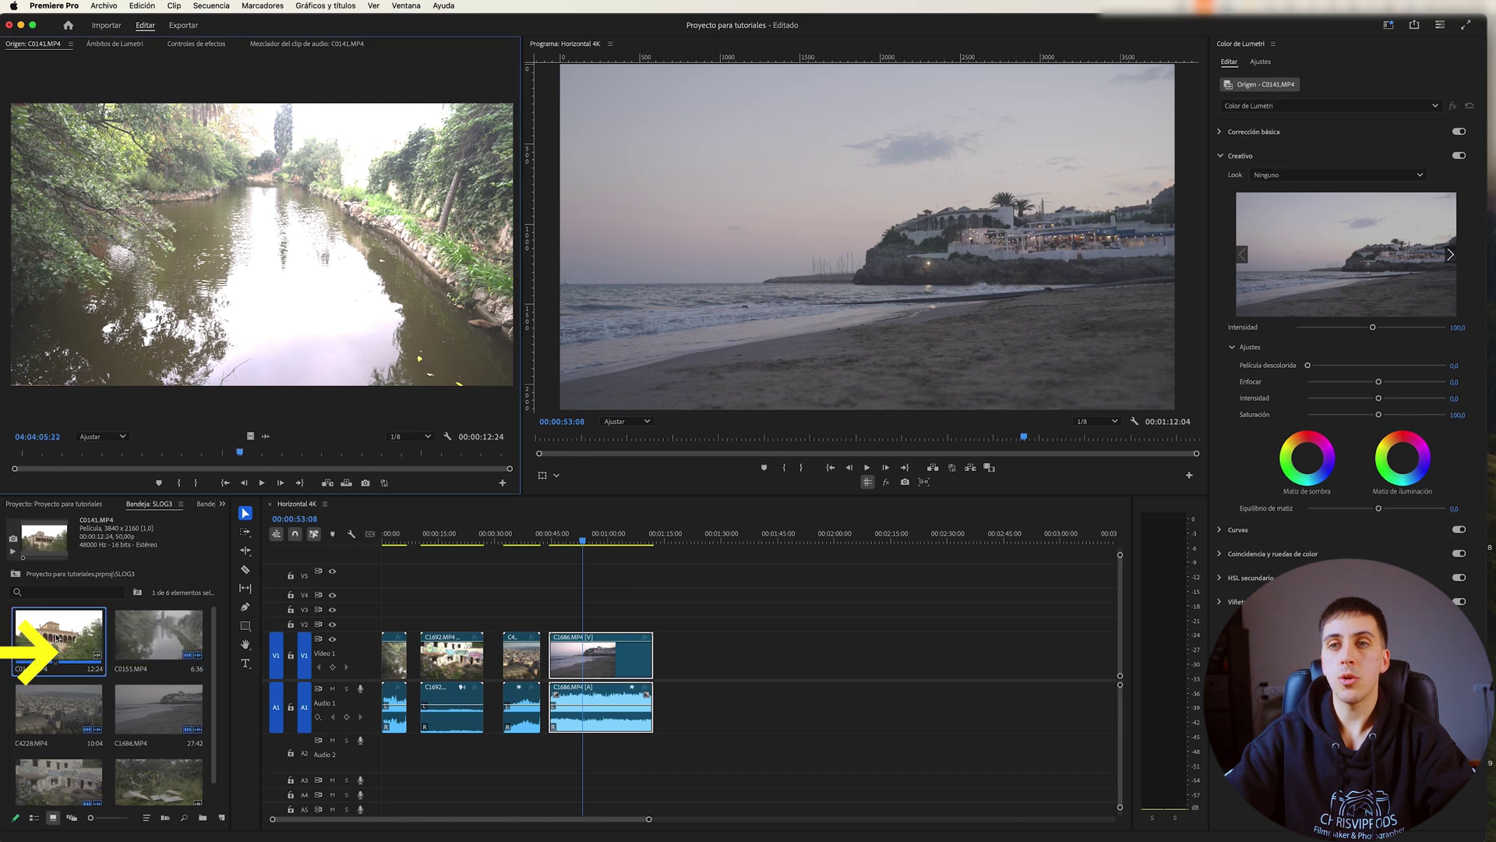
pyautogui.click(130, 670)
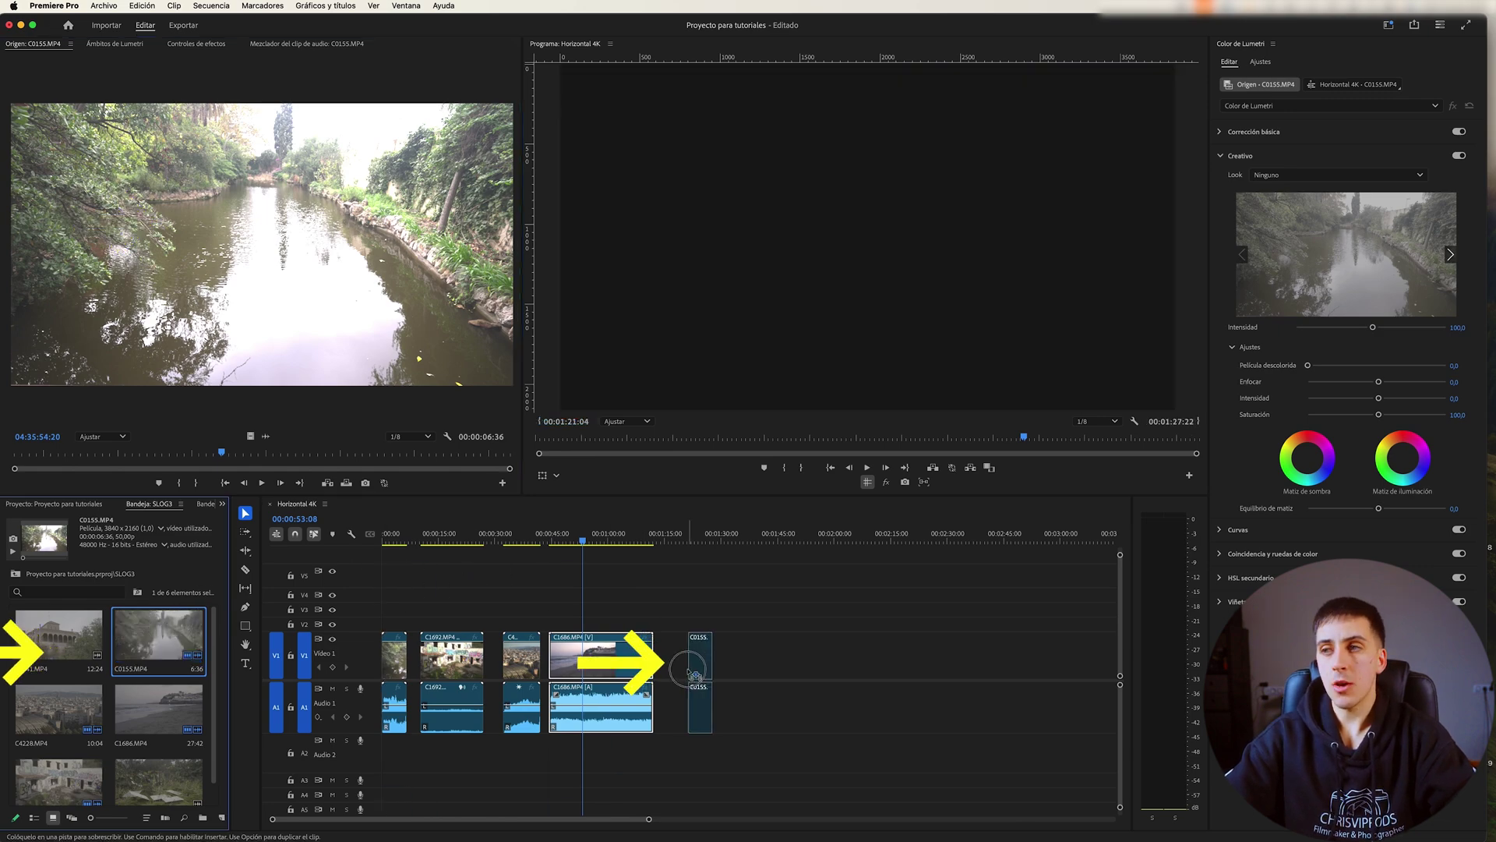
pyautogui.moveTo(158, 633); pyautogui.dragTo(699, 659)
pyautogui.click(696, 538)
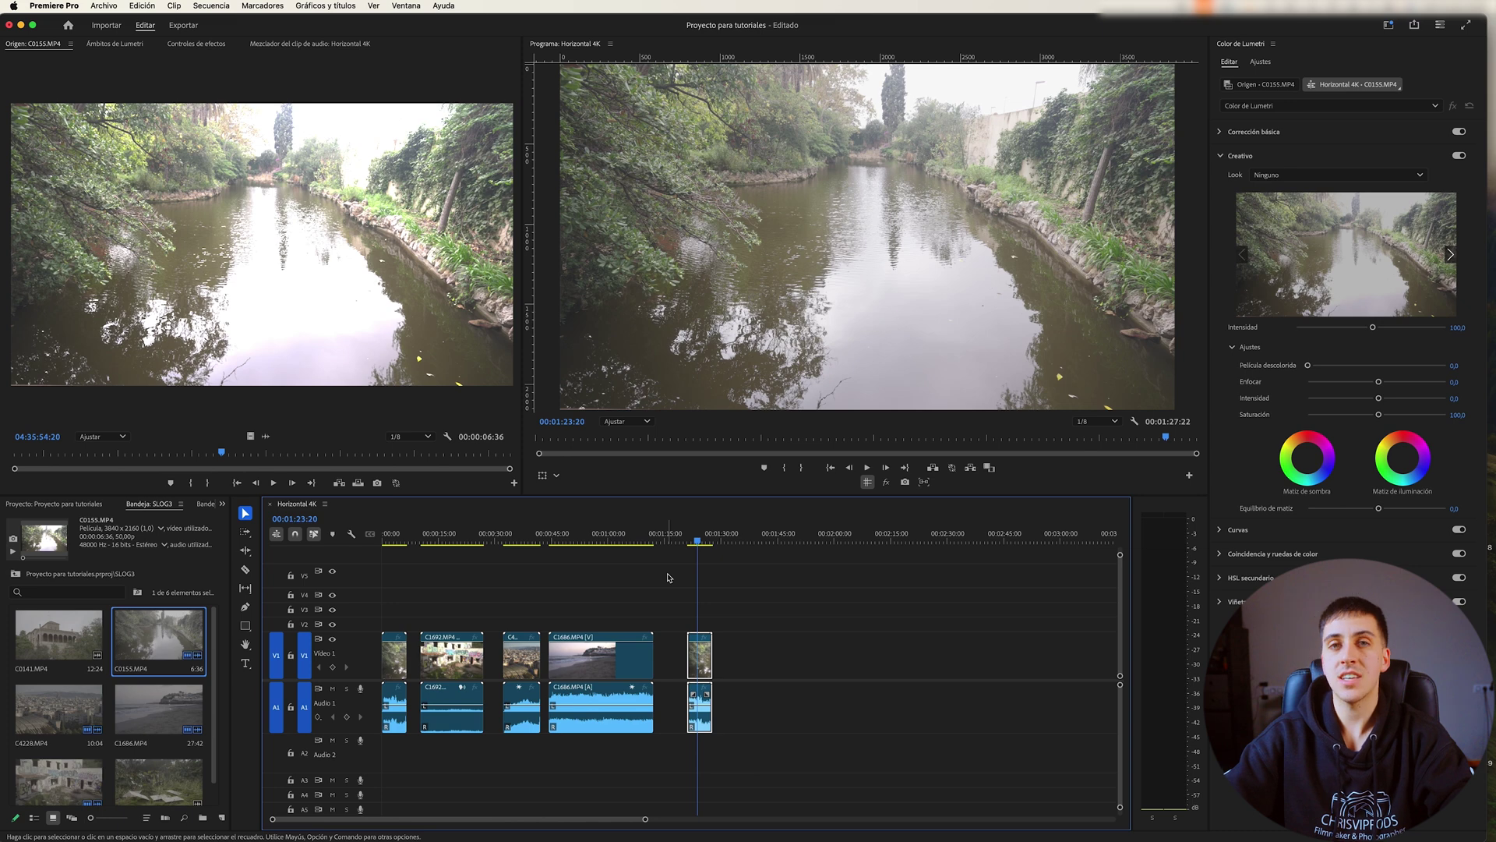
pyautogui.click(668, 578)
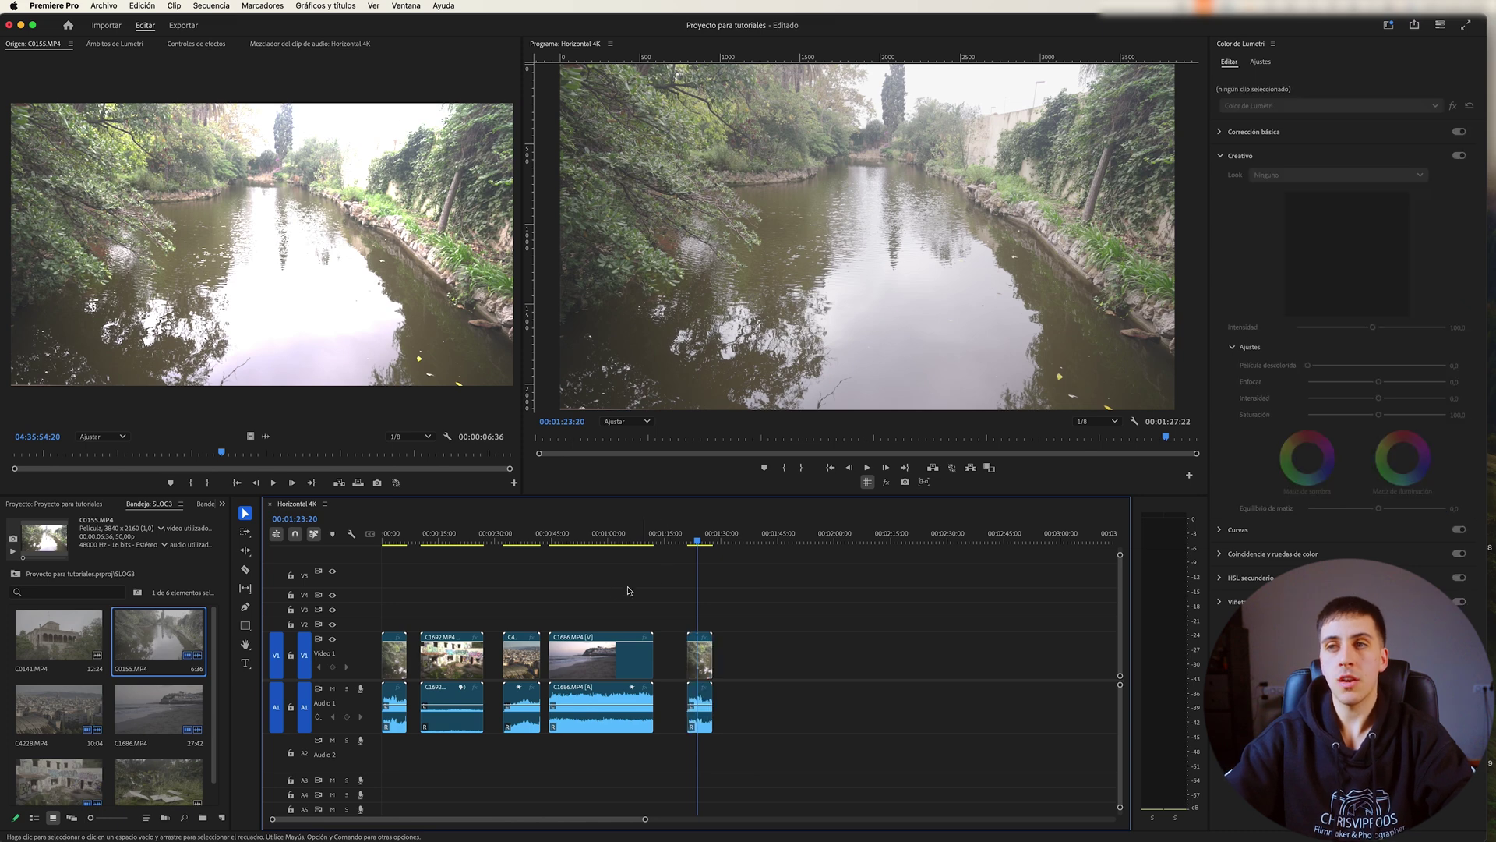
pyautogui.click(223, 6)
pyautogui.click(233, 23)
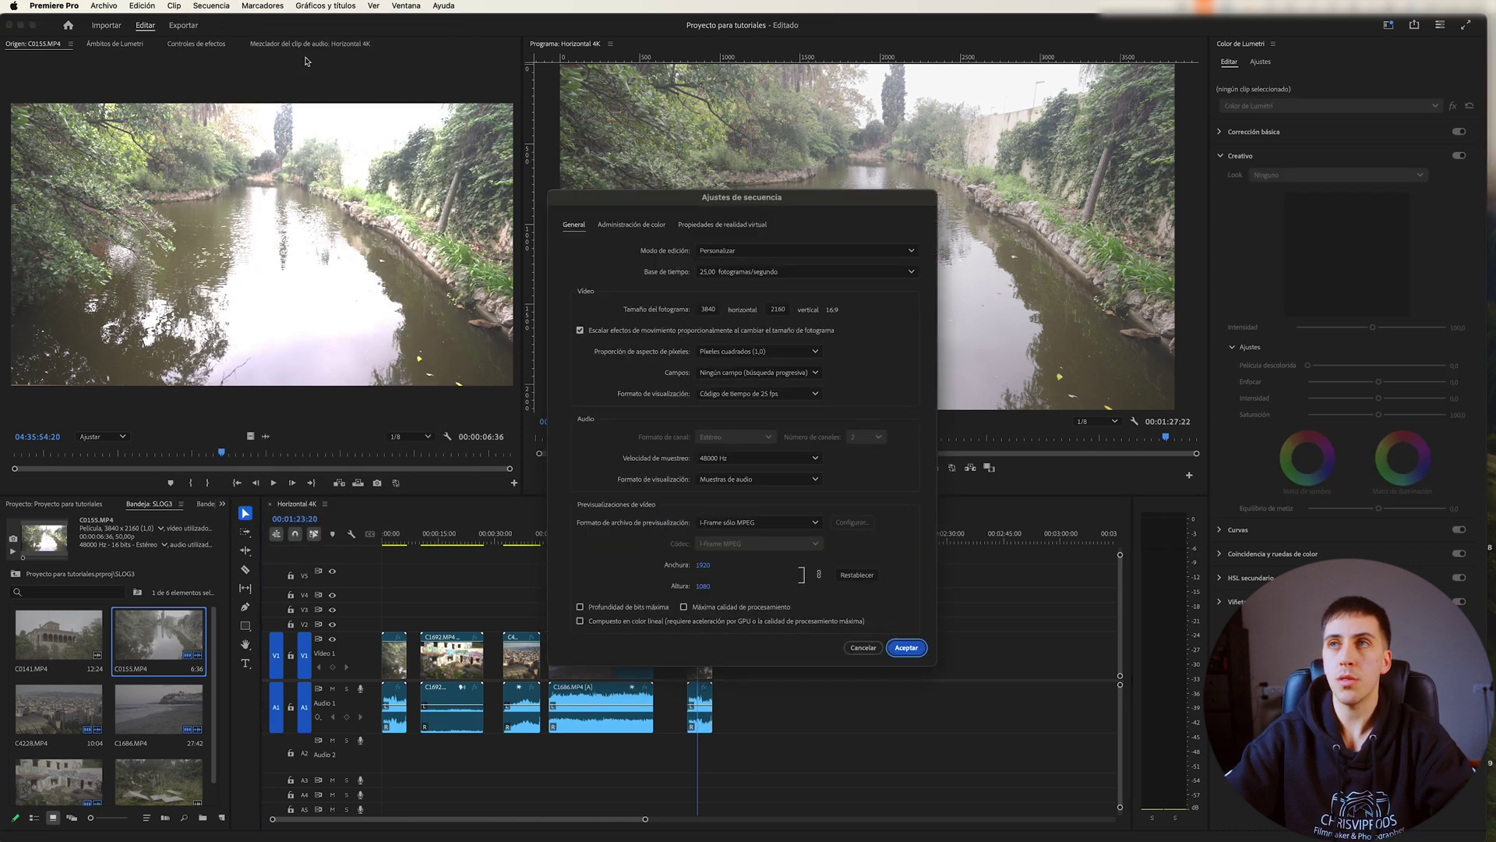
pyautogui.click(636, 225)
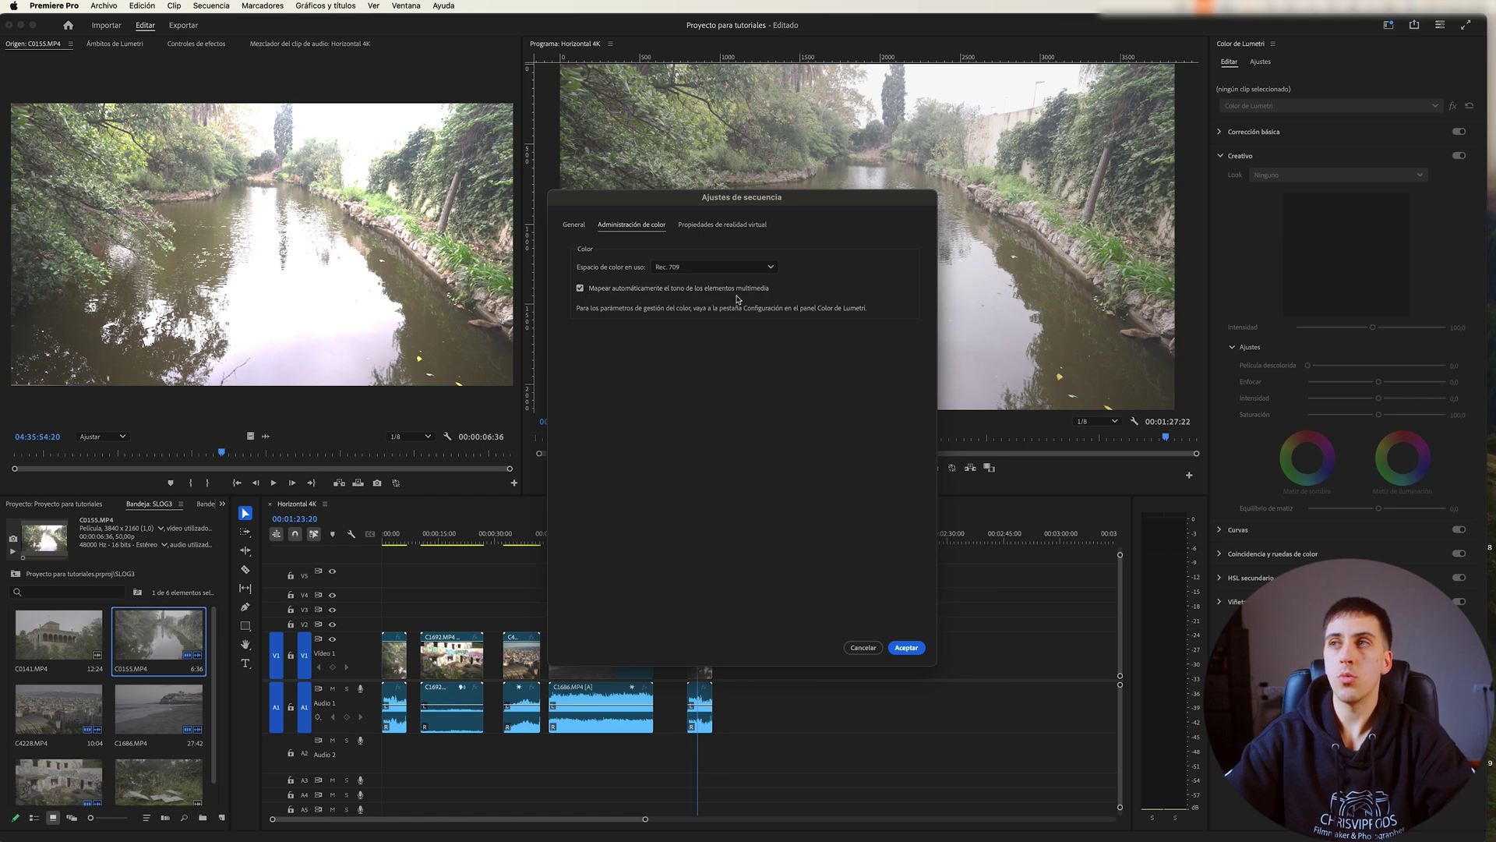
pyautogui.press('Return')
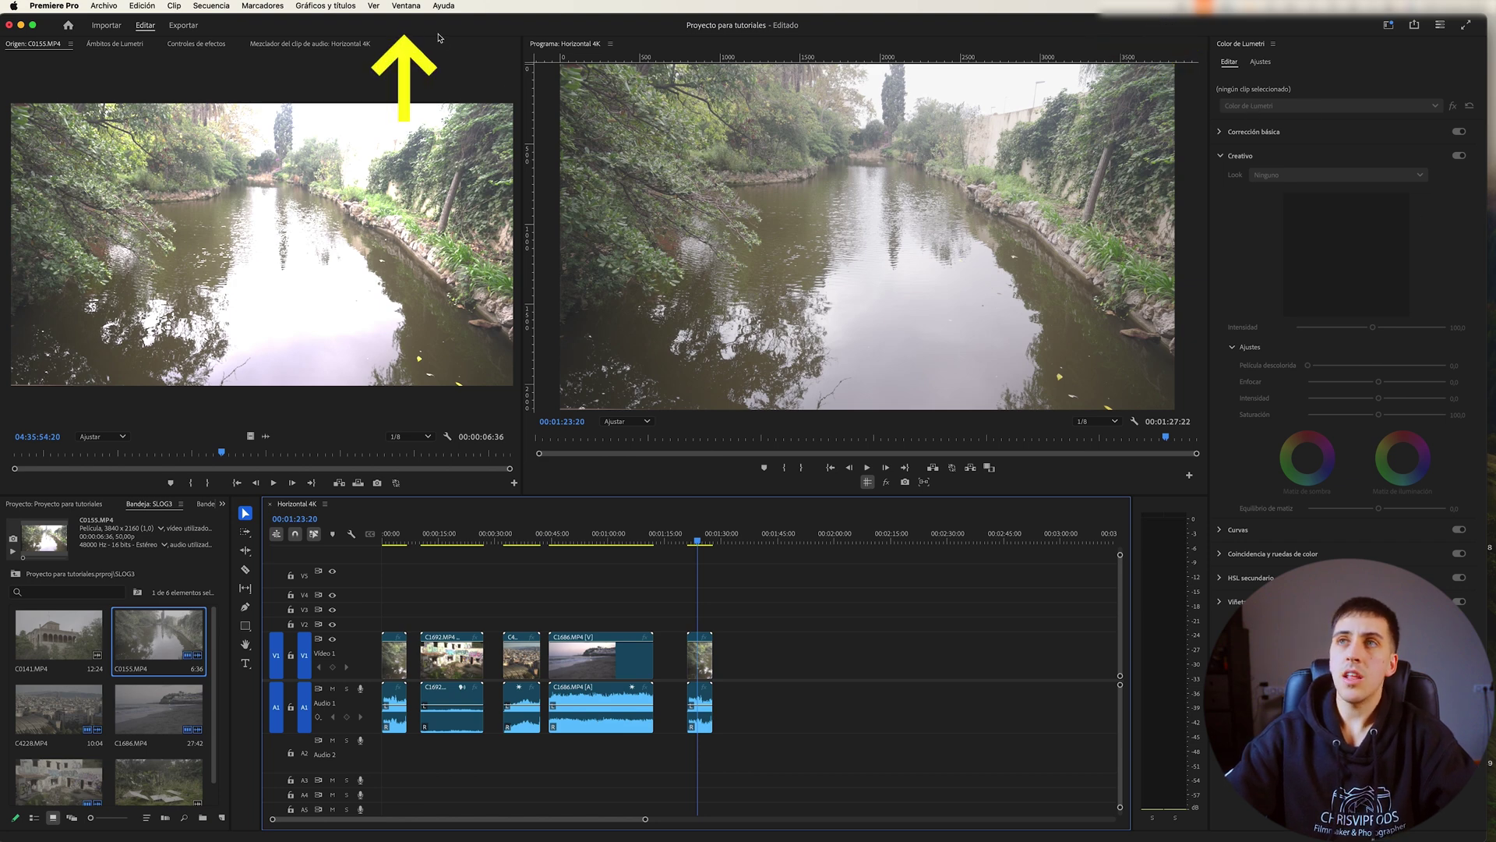
# Open the Lumetri Color panel from the Ventana menu and expand its display Preferences.
pyautogui.click(406, 7)
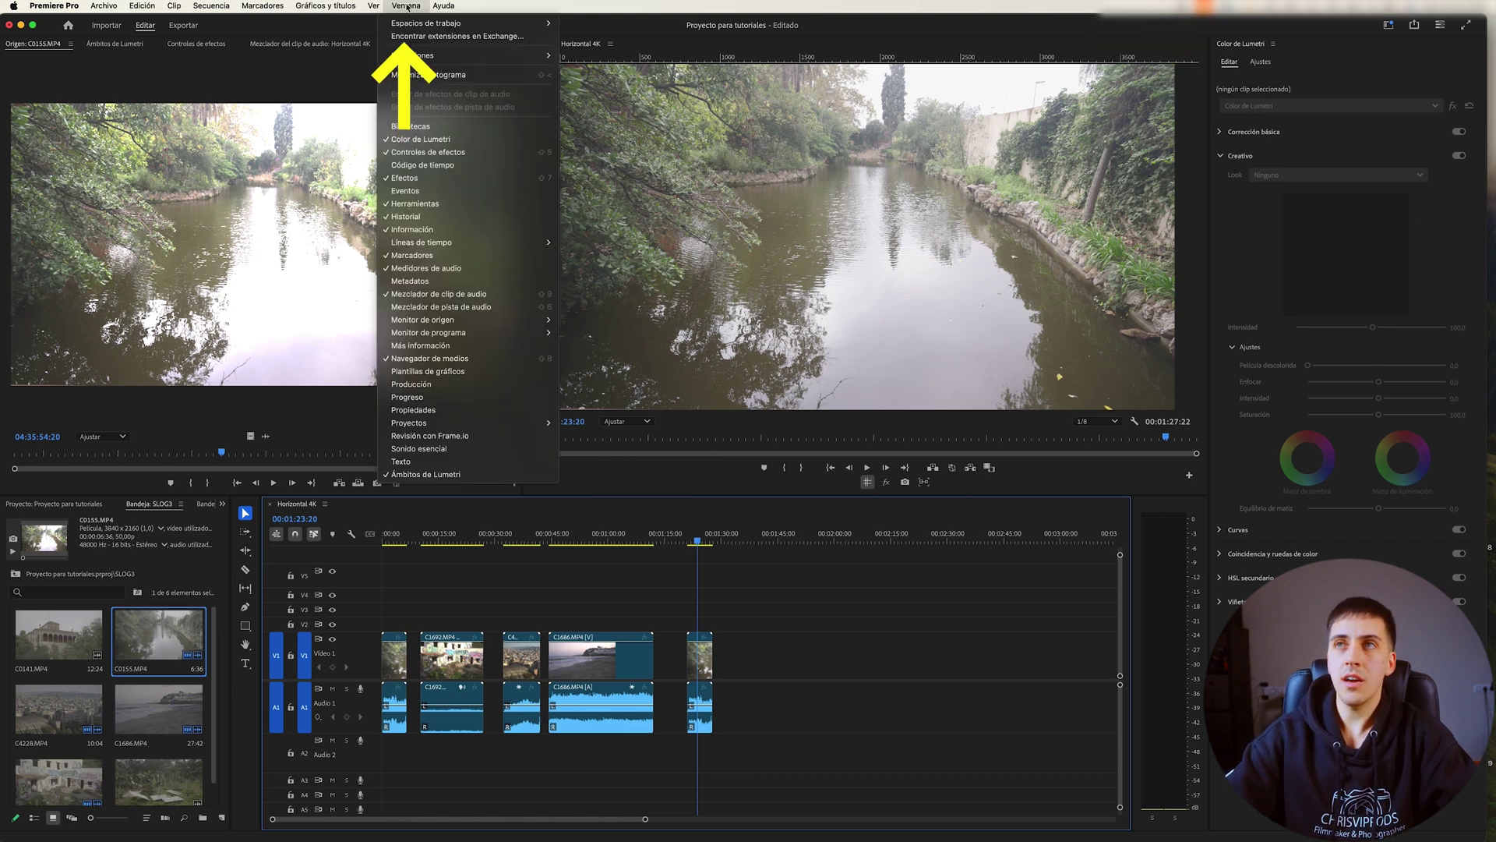
pyautogui.click(428, 140)
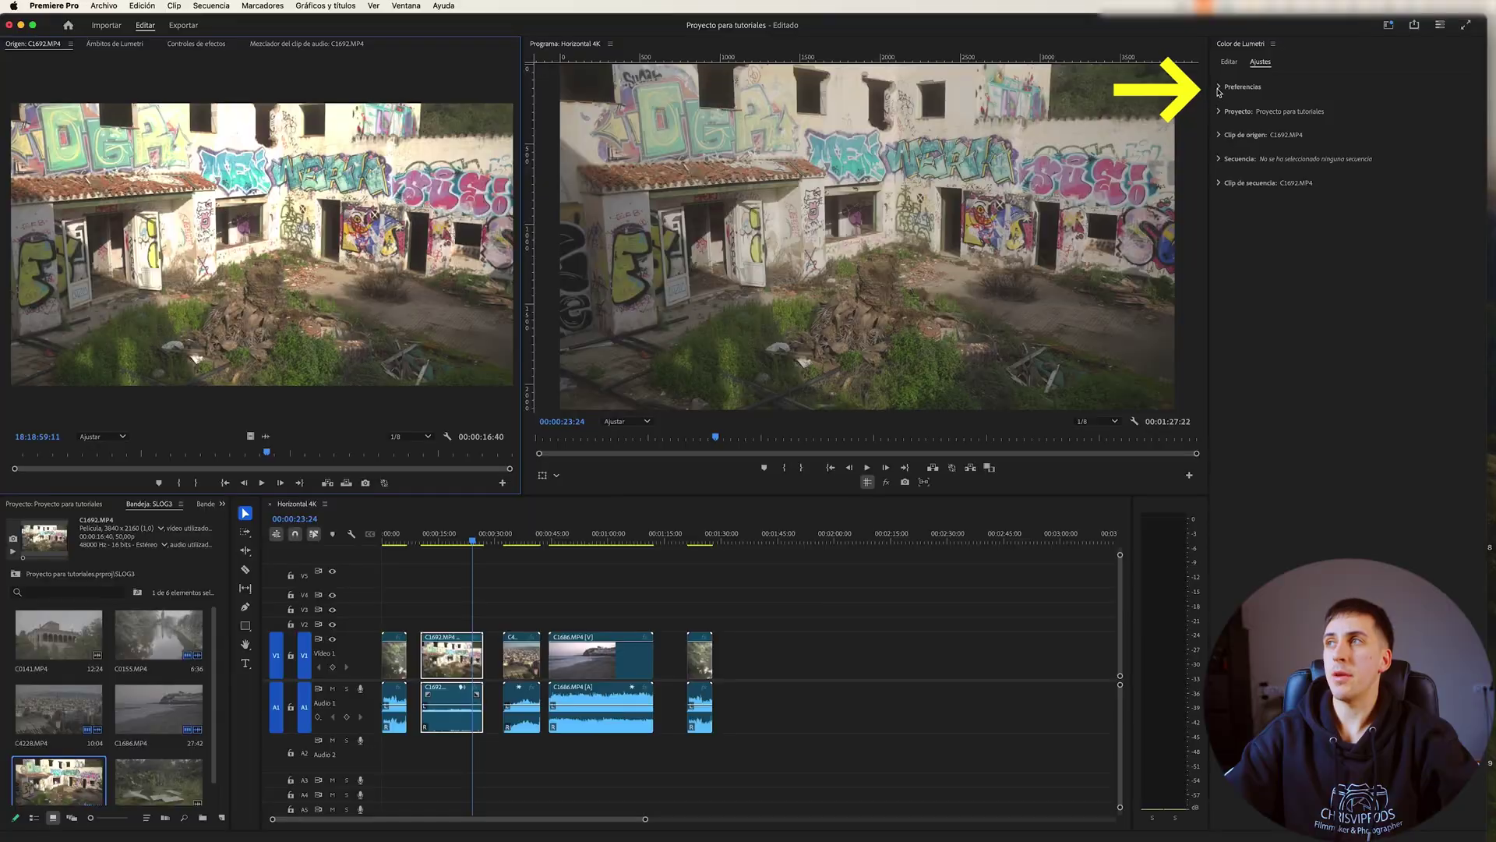
pyautogui.click(1227, 87)
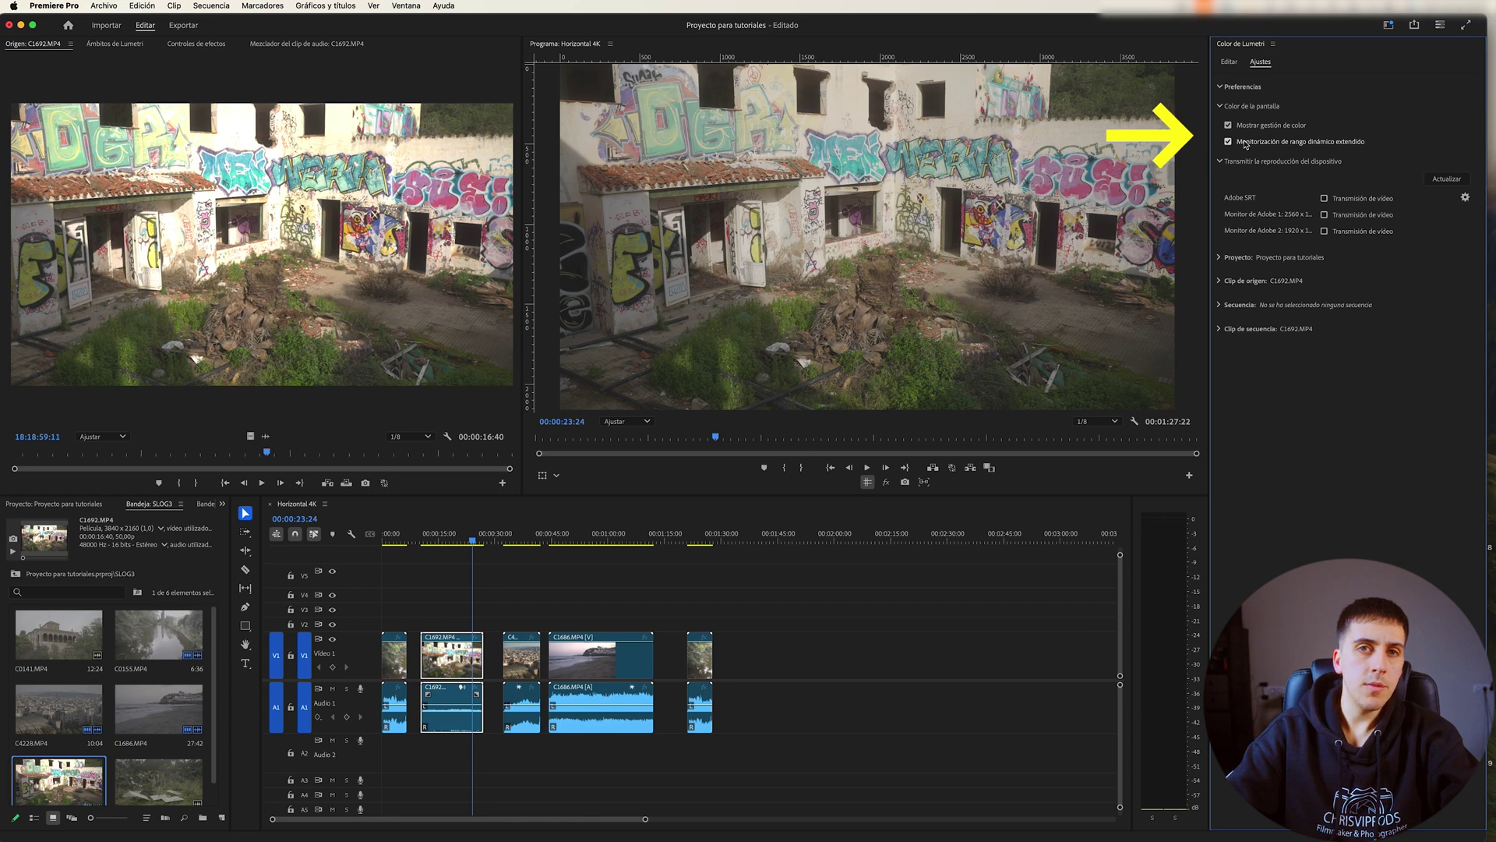
# Expand the Project, Horizontal 4K Sequence and Source Clip sections of Lumetri settings.
pyautogui.click(1220, 258)
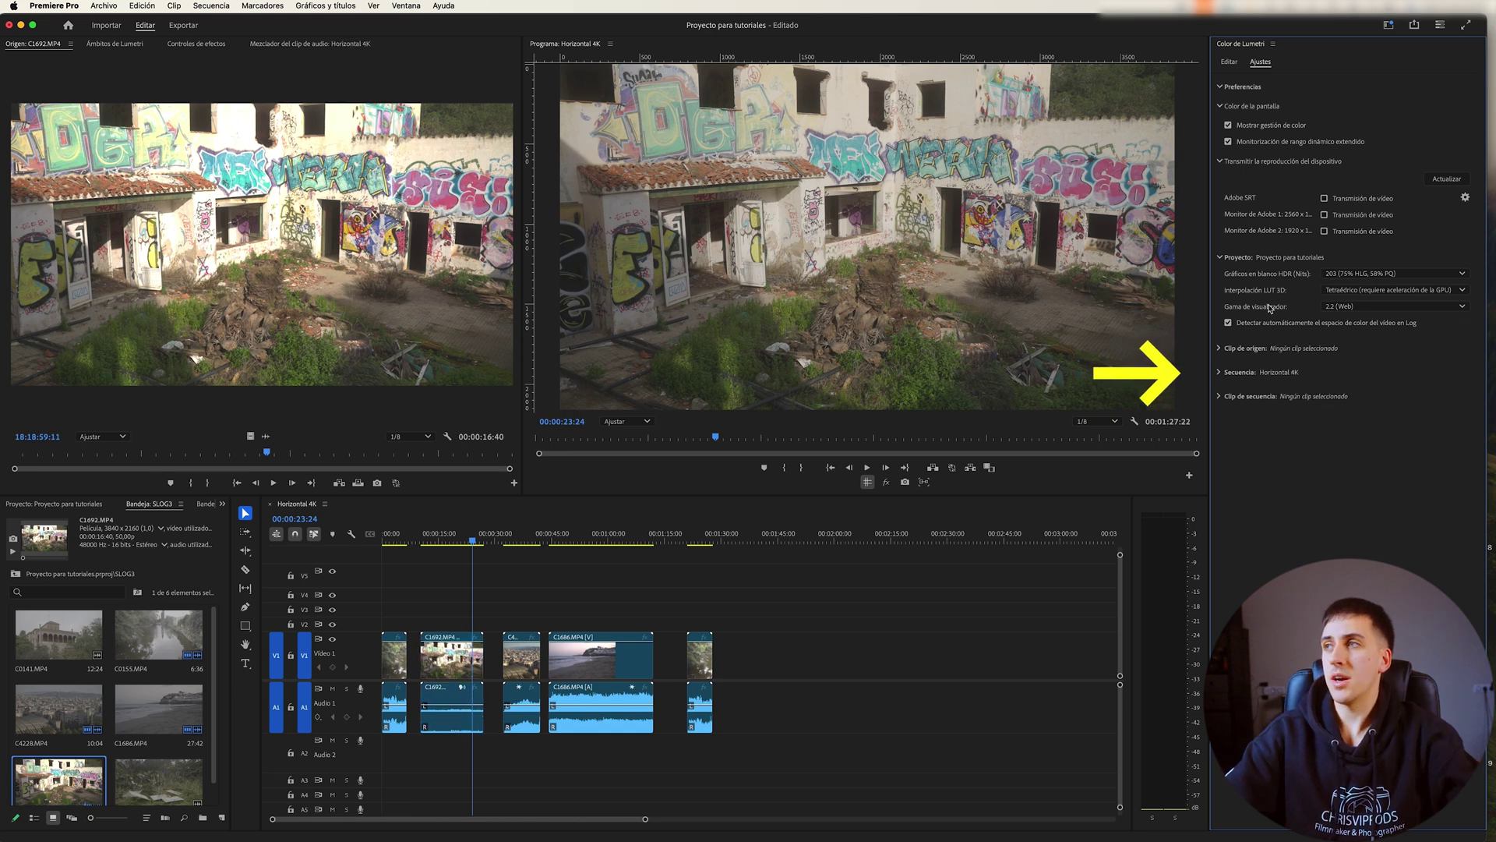
pyautogui.click(1219, 373)
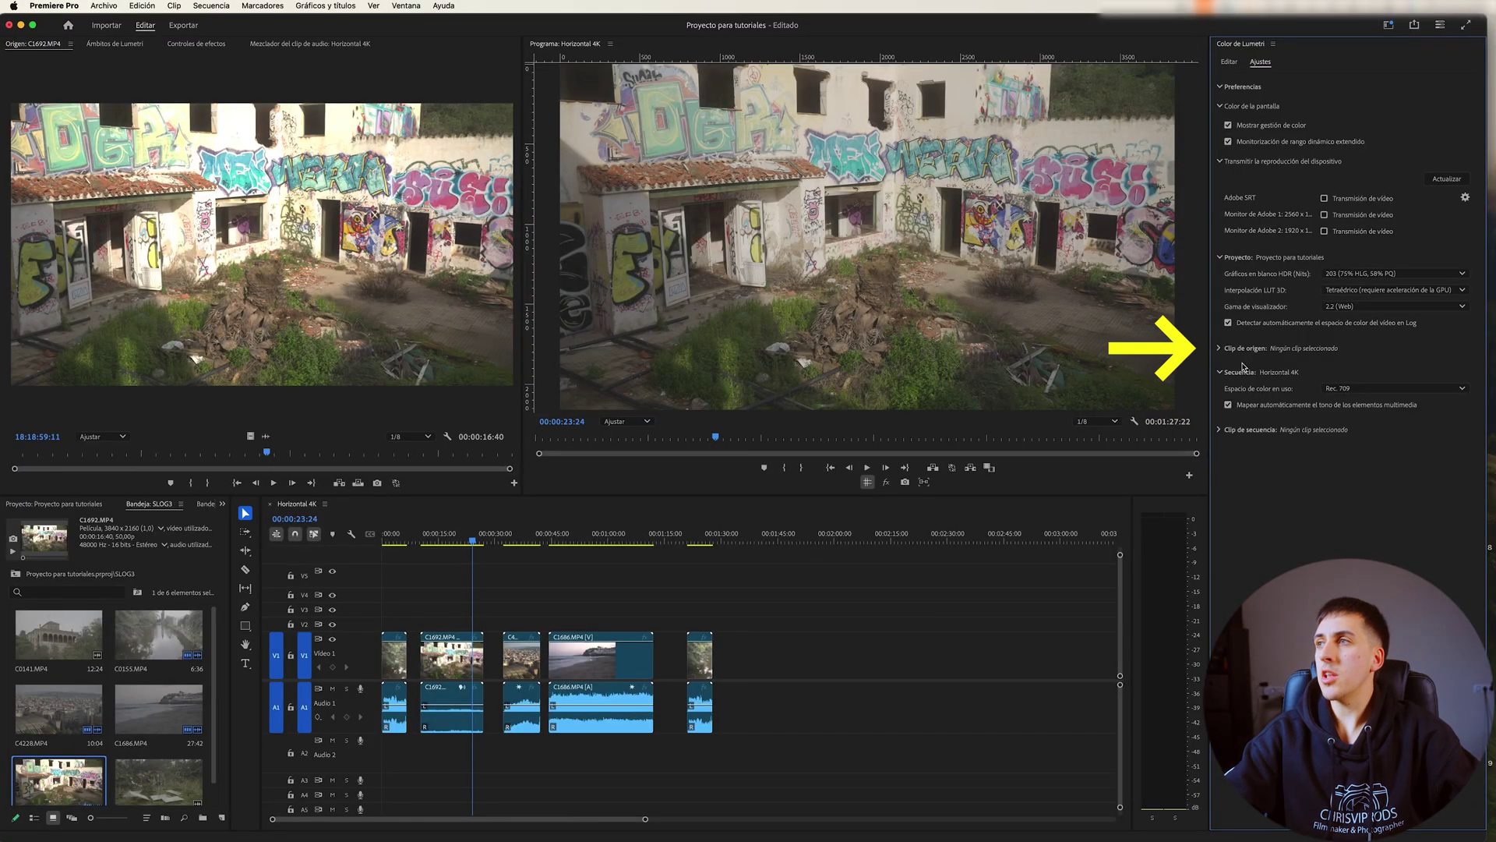
pyautogui.click(1220, 348)
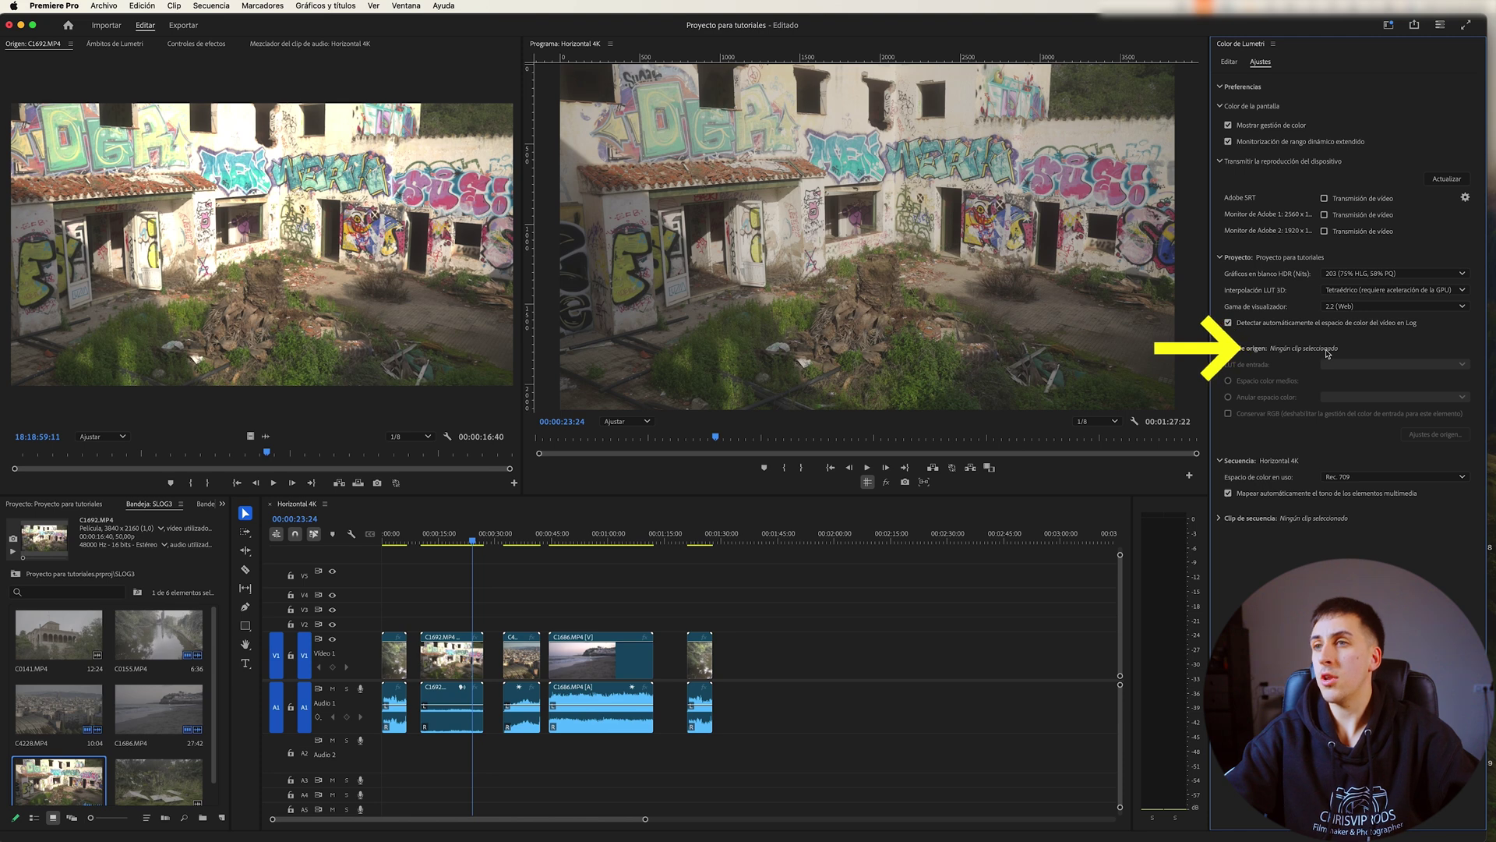
pyautogui.click(471, 663)
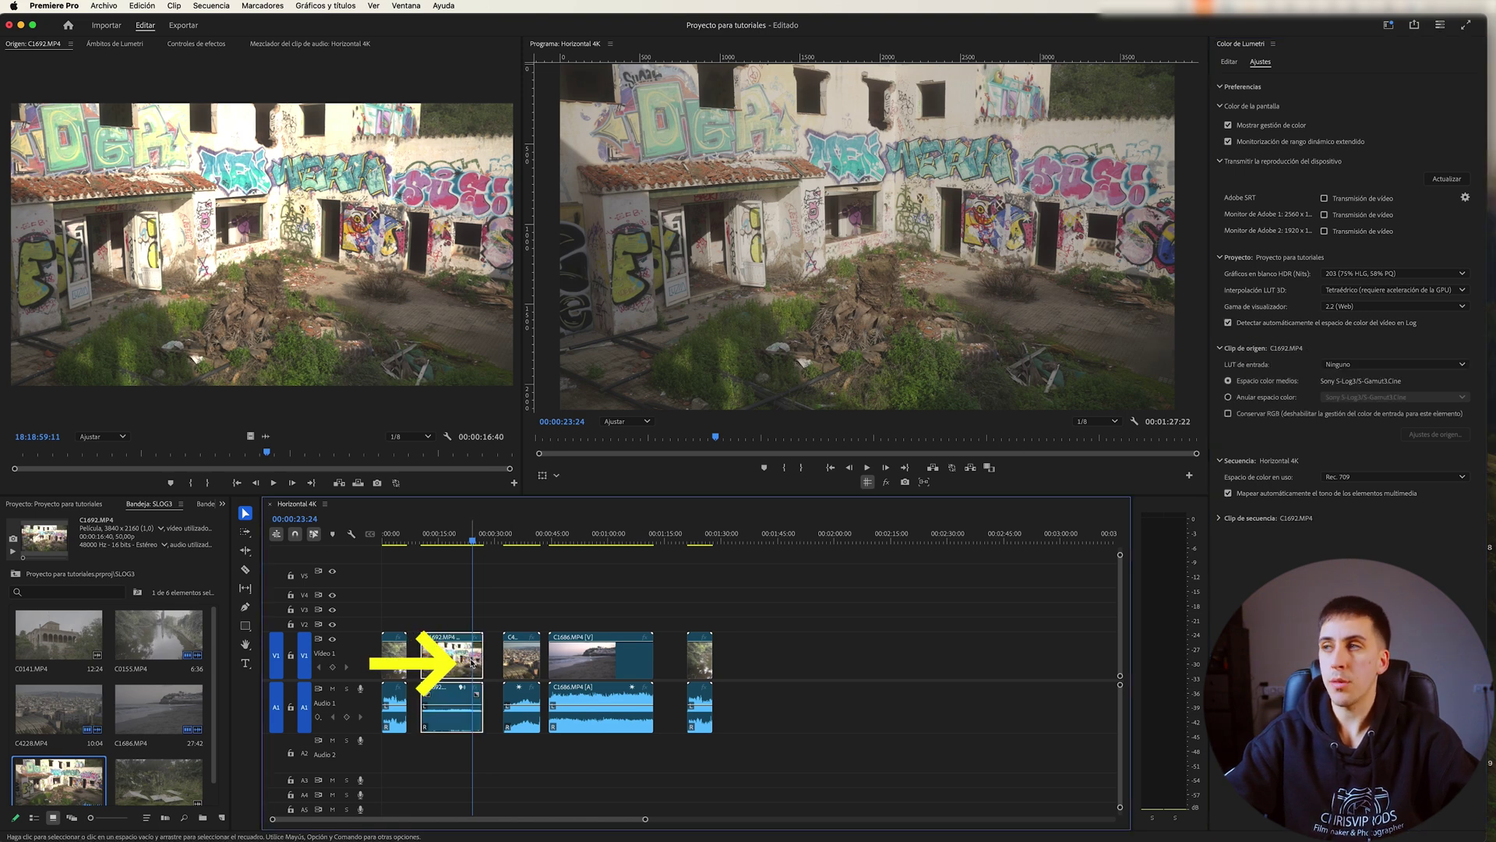
pyautogui.click(1294, 360)
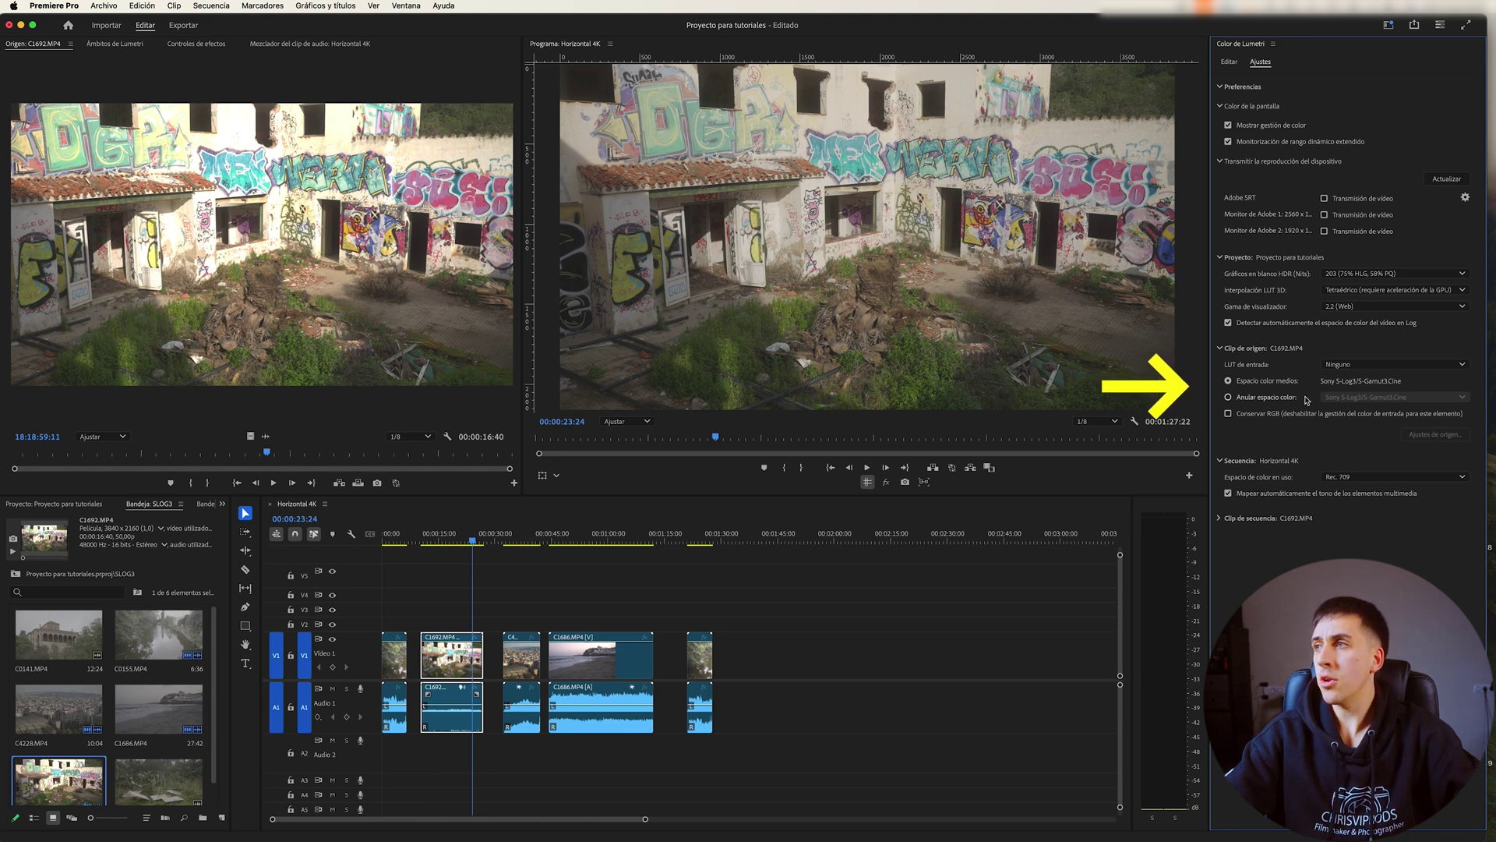
pyautogui.click(1229, 397)
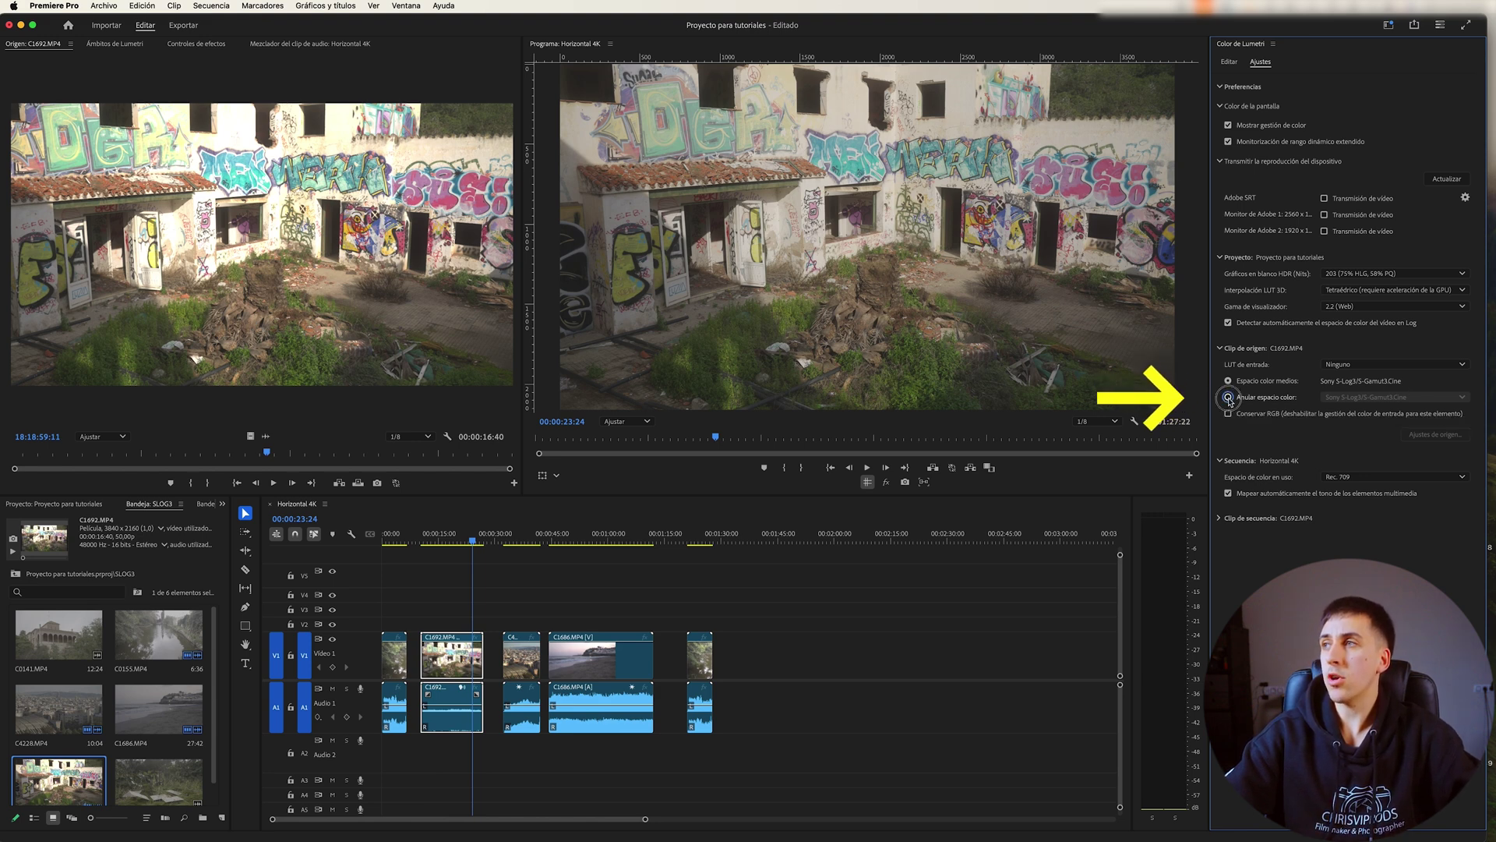
pyautogui.click(1366, 398)
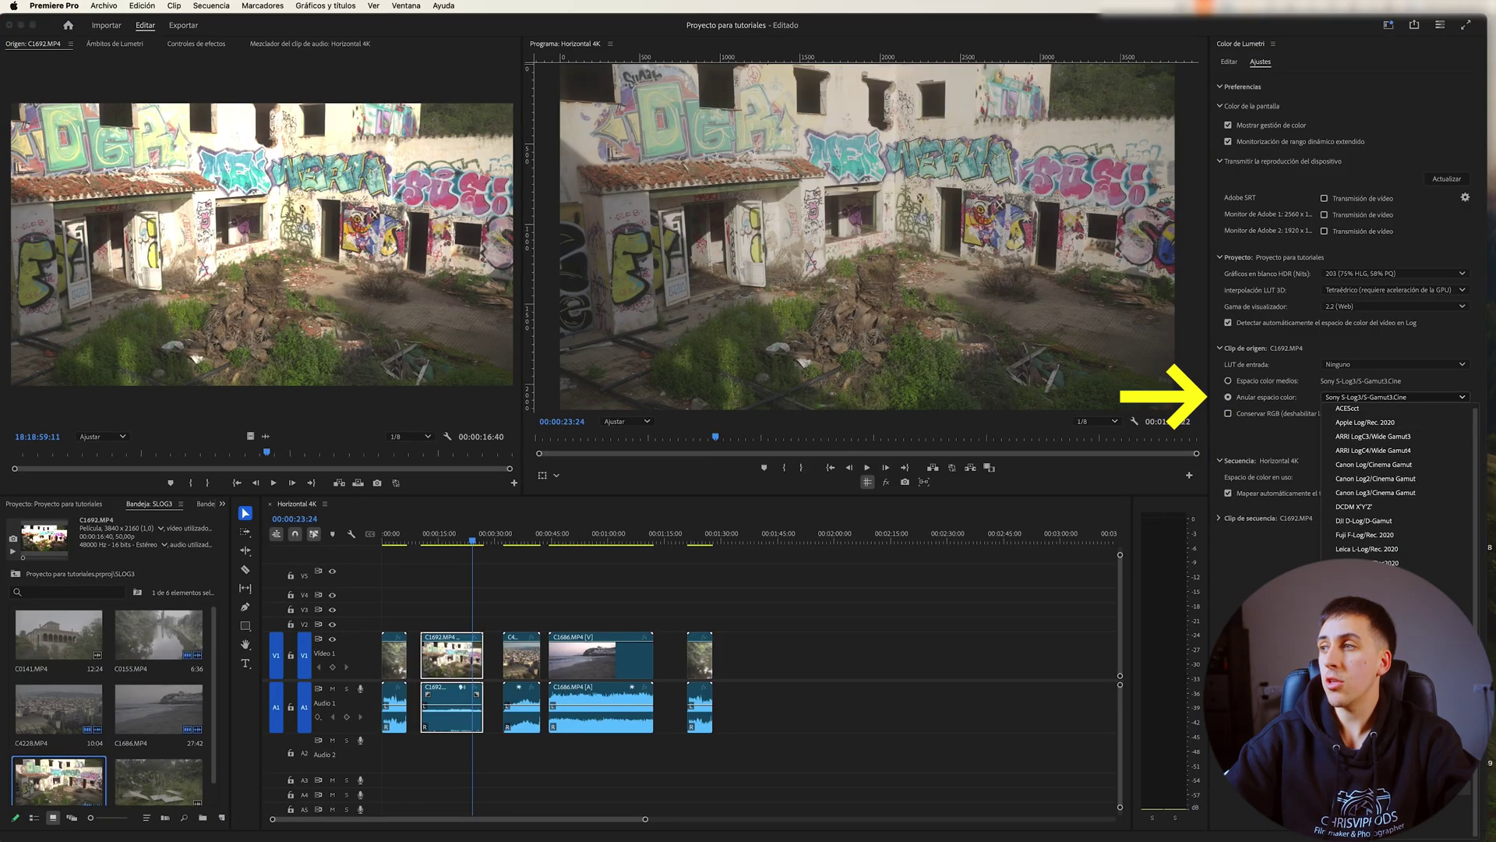
pyautogui.click(1364, 663)
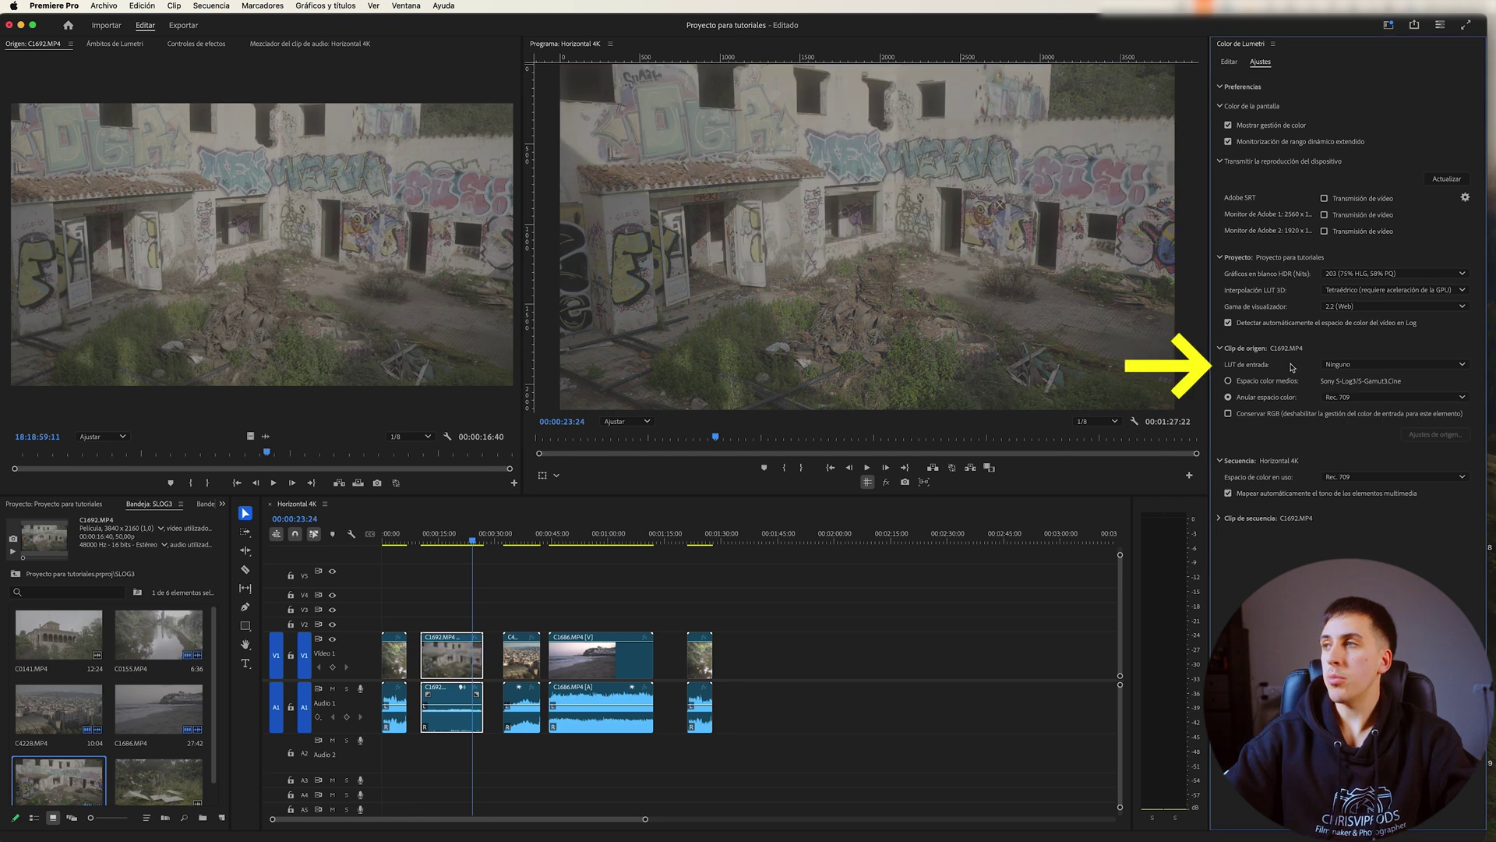
pyautogui.click(1358, 365)
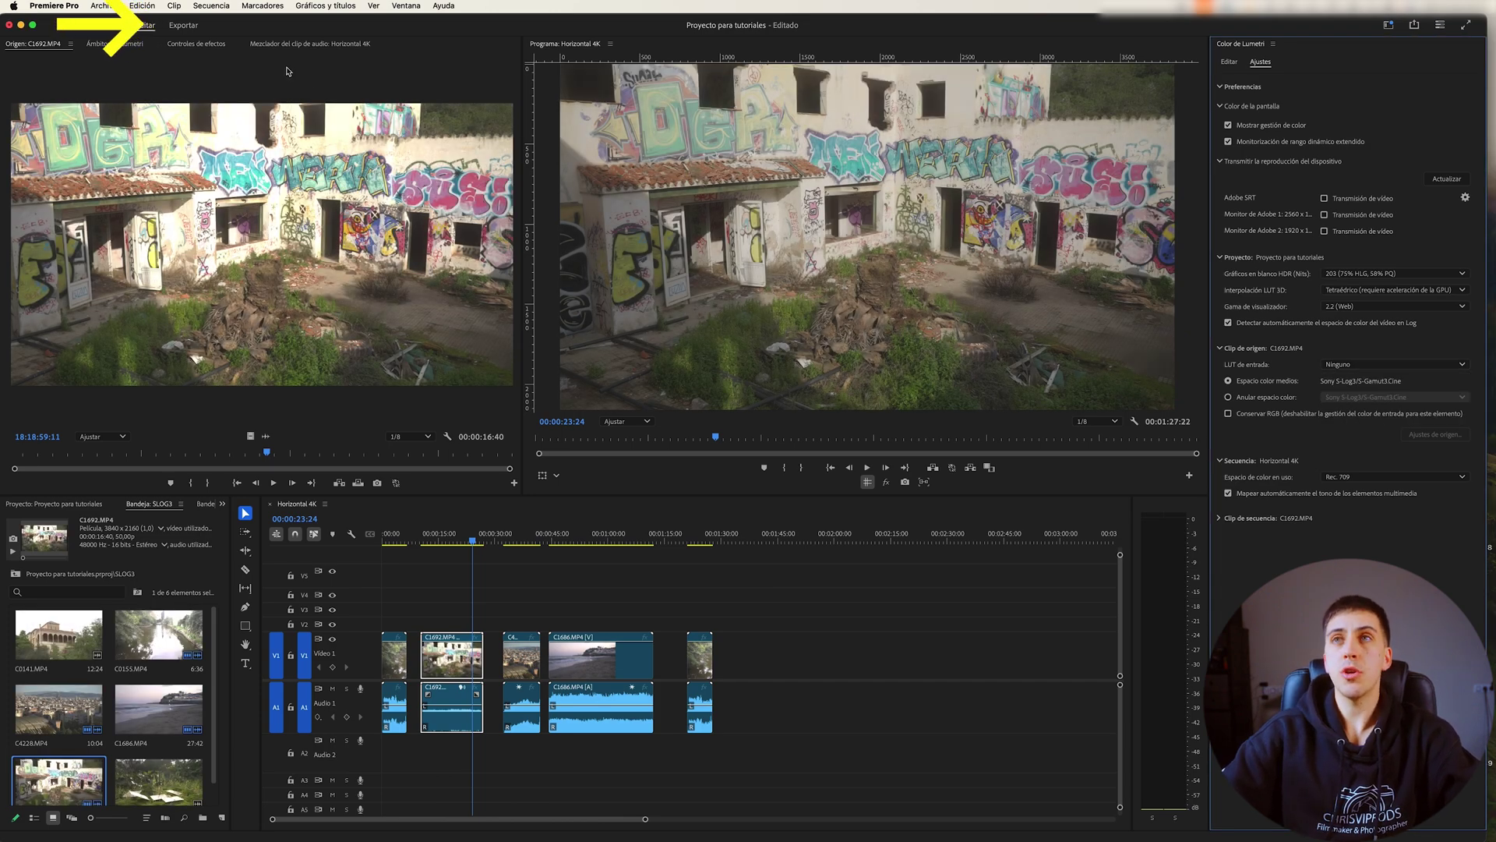
# Switch to Export and scroll to check H.264 encoding and the Rec. 709 export colour space.
pyautogui.press('super+m')
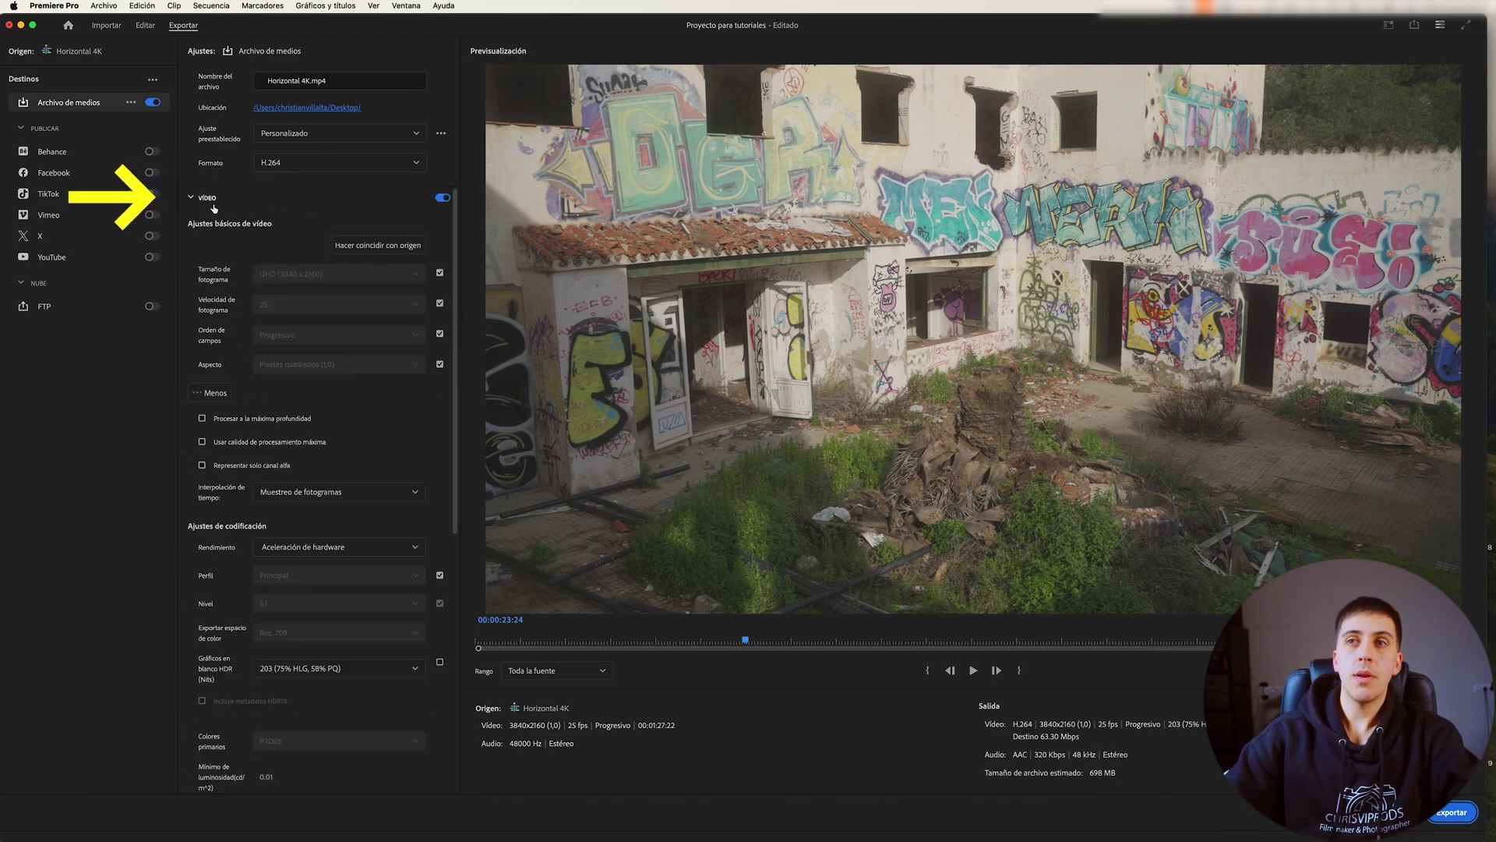
pyautogui.scroll(-3, 213, 209)
pyautogui.scroll(-3, 219, 312)
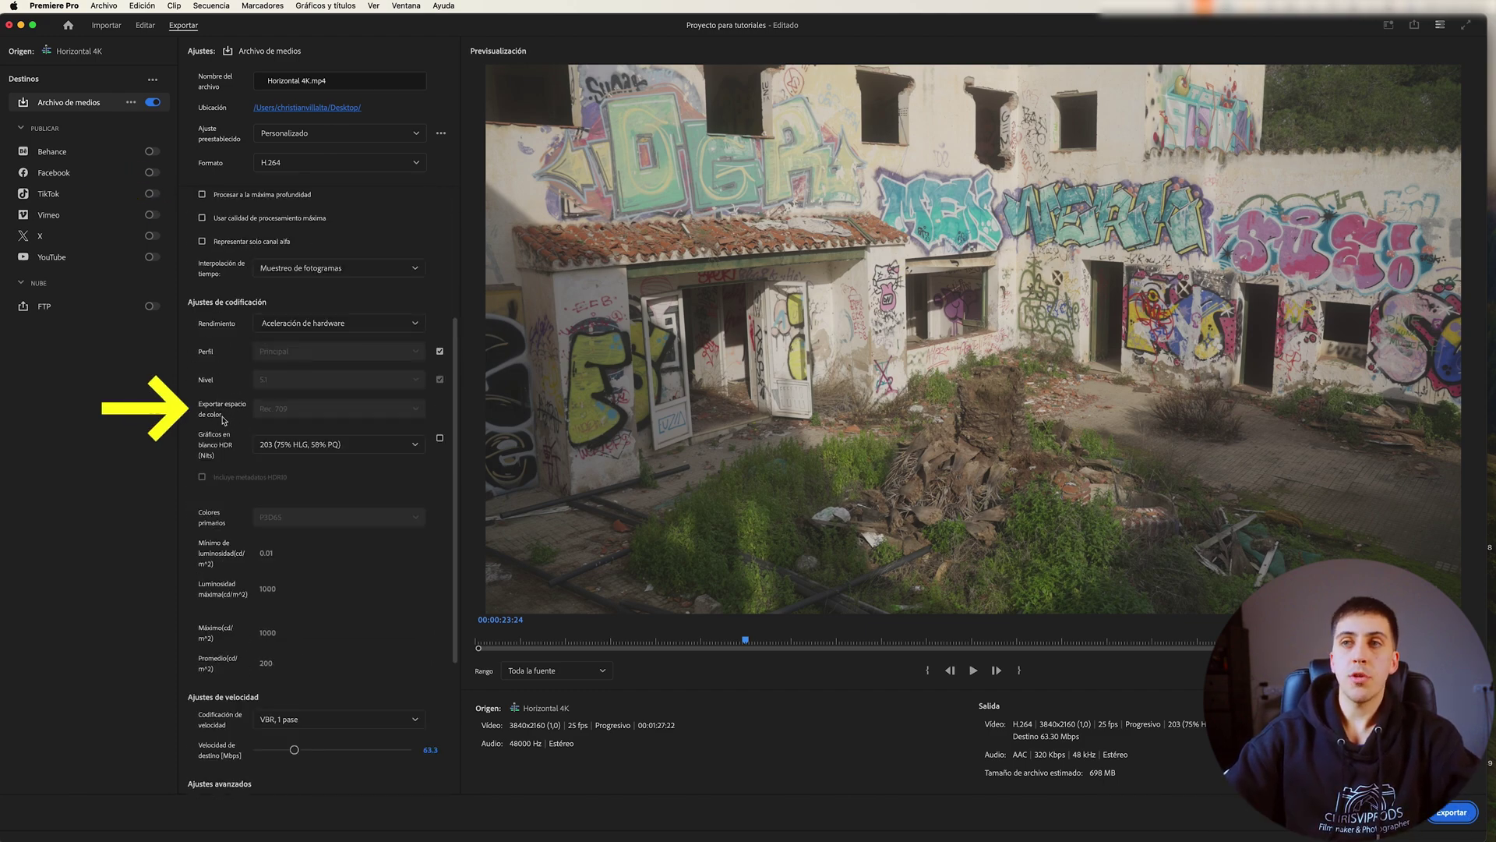